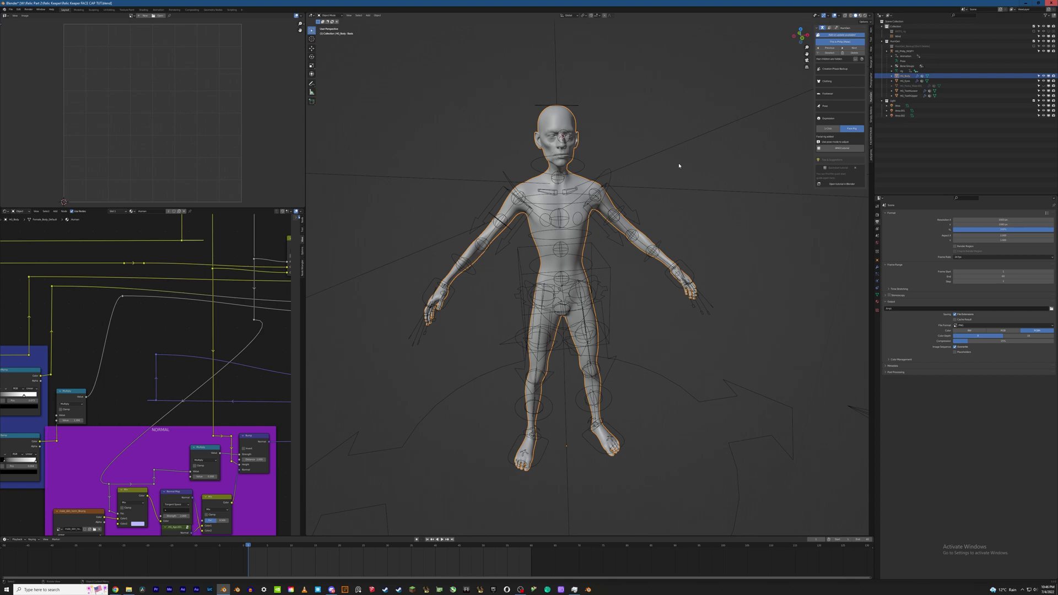
Switch the viewport to Material Preview to show the character's skin textures.
{"action": "middle_click_drag", "start_coordinate": [684, 149], "coordinate": [678, 205]}
{"action": "scroll", "coordinate": [626, 197], "scroll_direction": "up", "scroll_amount": 5}
{"action": "scroll", "coordinate": [626, 196], "scroll_direction": "down", "scroll_amount": 5}
{"action": "scroll", "coordinate": [732, 213], "scroll_direction": "up", "scroll_amount": 6}
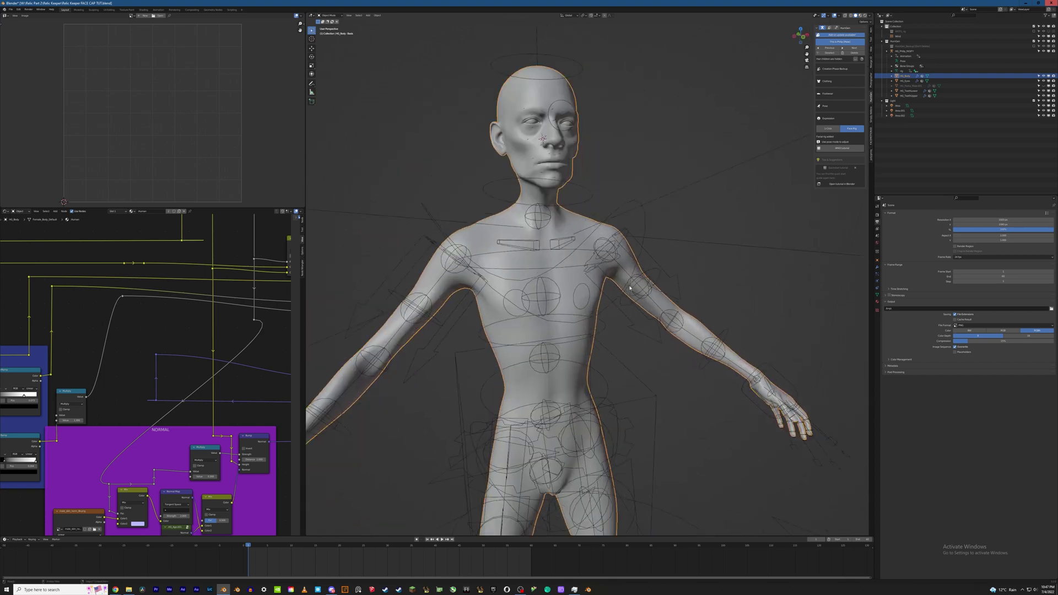
{"action": "left_click", "coordinate": [861, 15]}
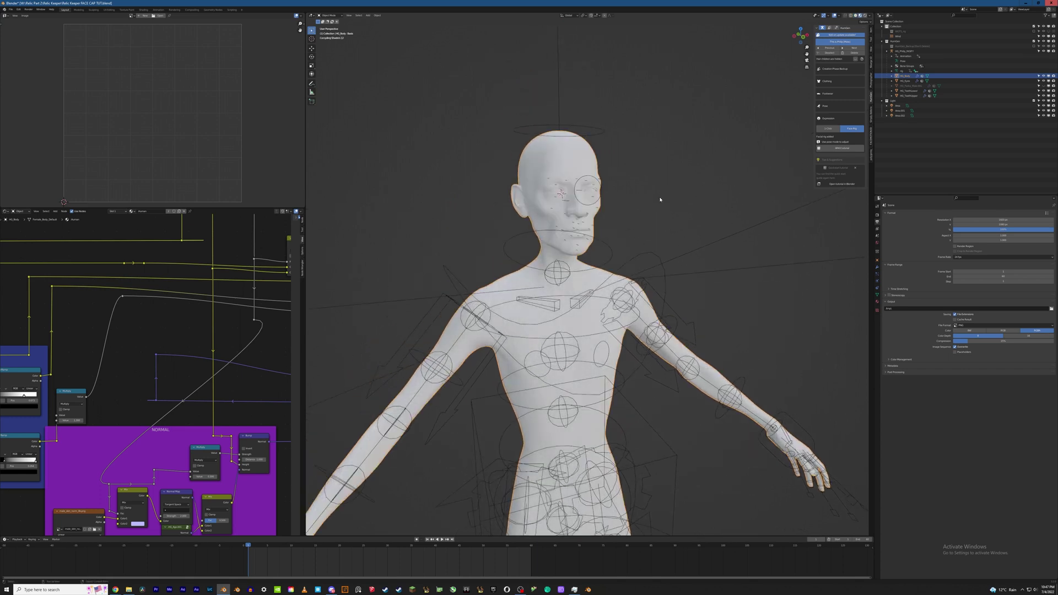
Select the rig, enter Pose Mode, and test-move the jaw bone, then cancel it.
{"action": "scroll", "coordinate": [666, 217], "scroll_direction": "up", "scroll_amount": 3}
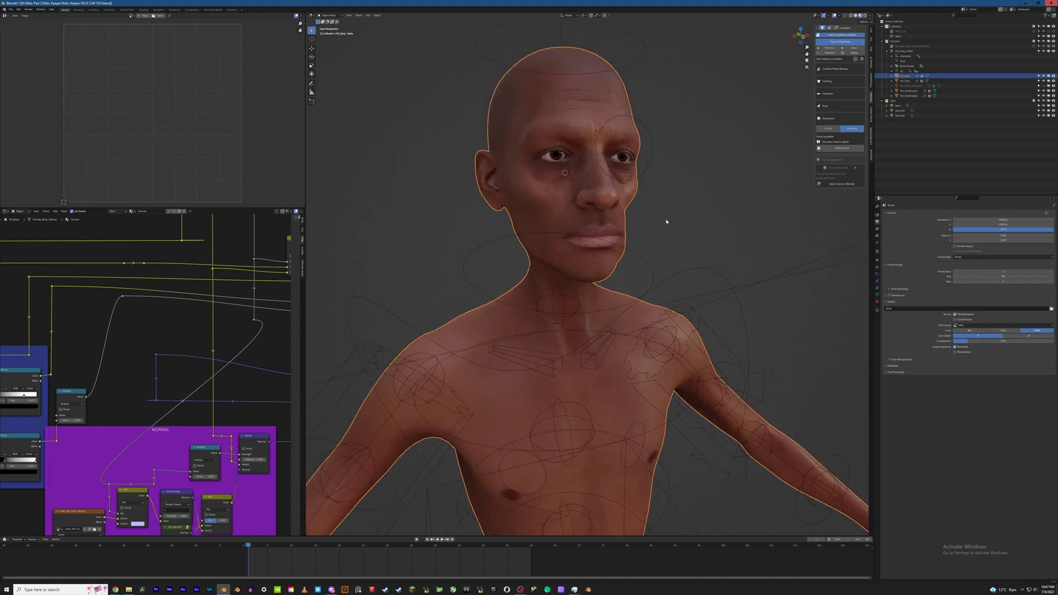
{"action": "middle_click_drag", "start_coordinate": [666, 217], "coordinate": [643, 214]}
{"action": "left_click", "coordinate": [613, 177]}
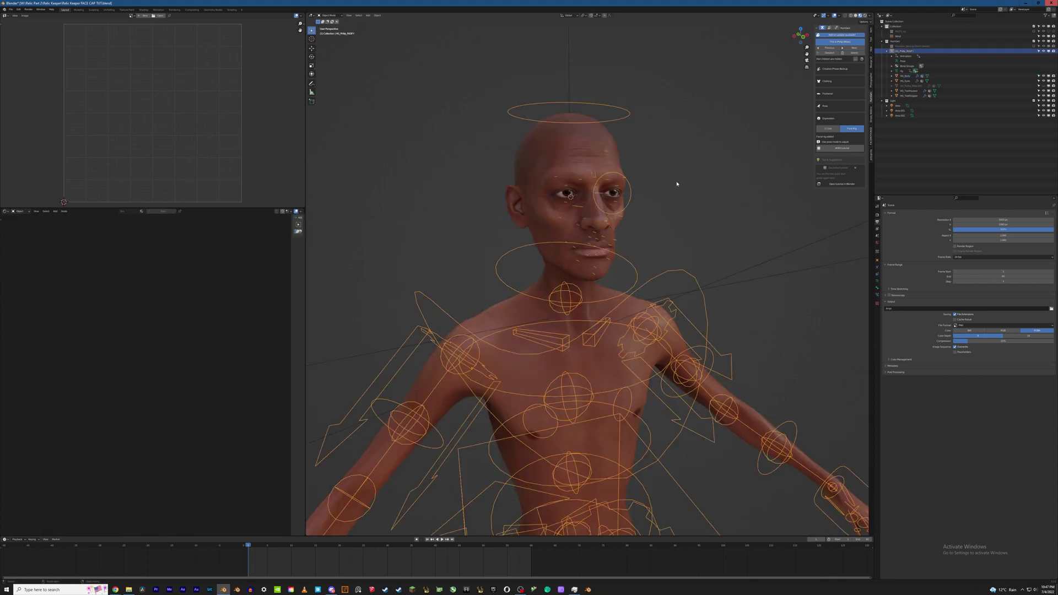
{"action": "key", "text": "ctrl+Tab"}
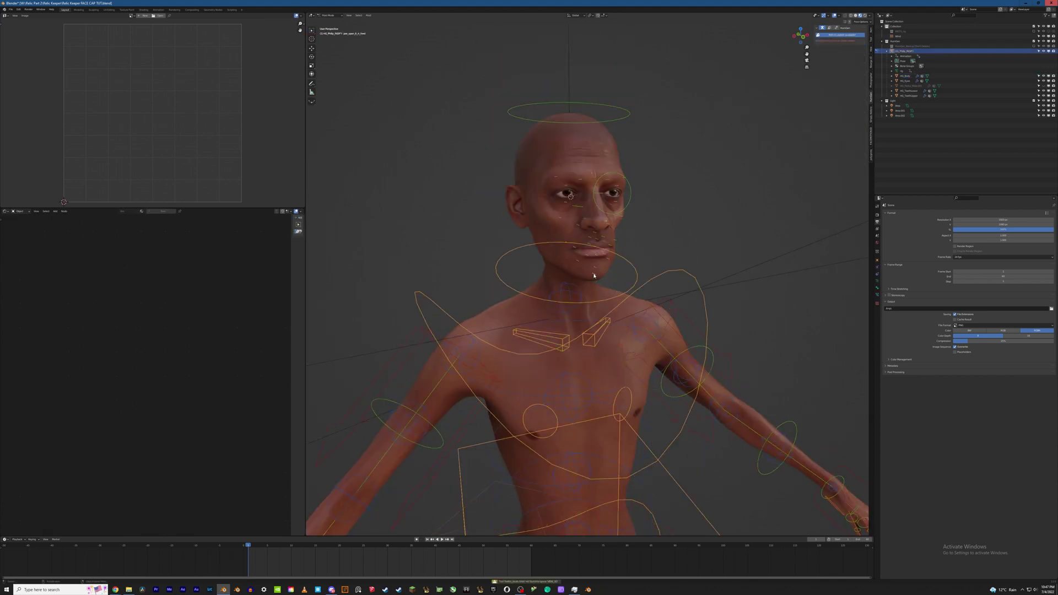
{"action": "key", "text": "g"}
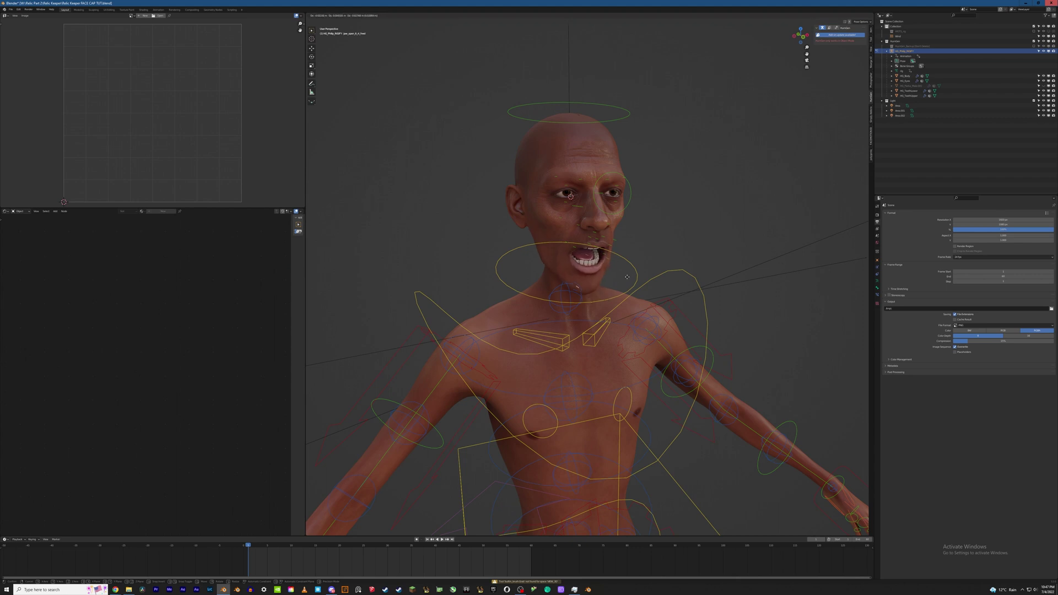
{"action": "right_click", "coordinate": [623, 275]}
{"action": "scroll", "coordinate": [625, 276], "scroll_direction": "up", "scroll_amount": 5}
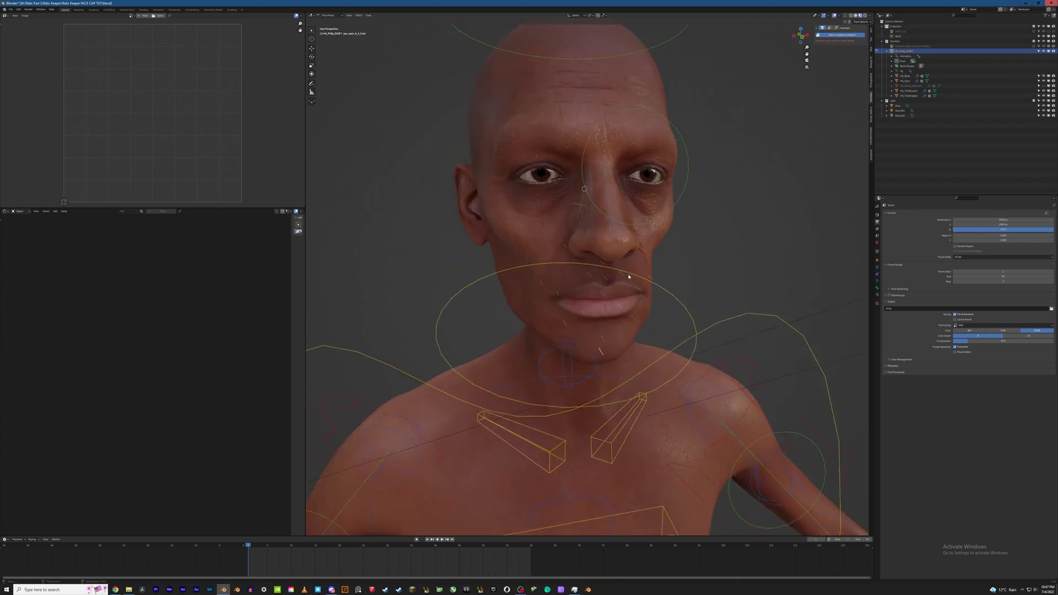
Test-move the right brow bone and another face bone, cancelling each move.
{"action": "left_click", "coordinate": [587, 121]}
{"action": "key", "text": "g"}
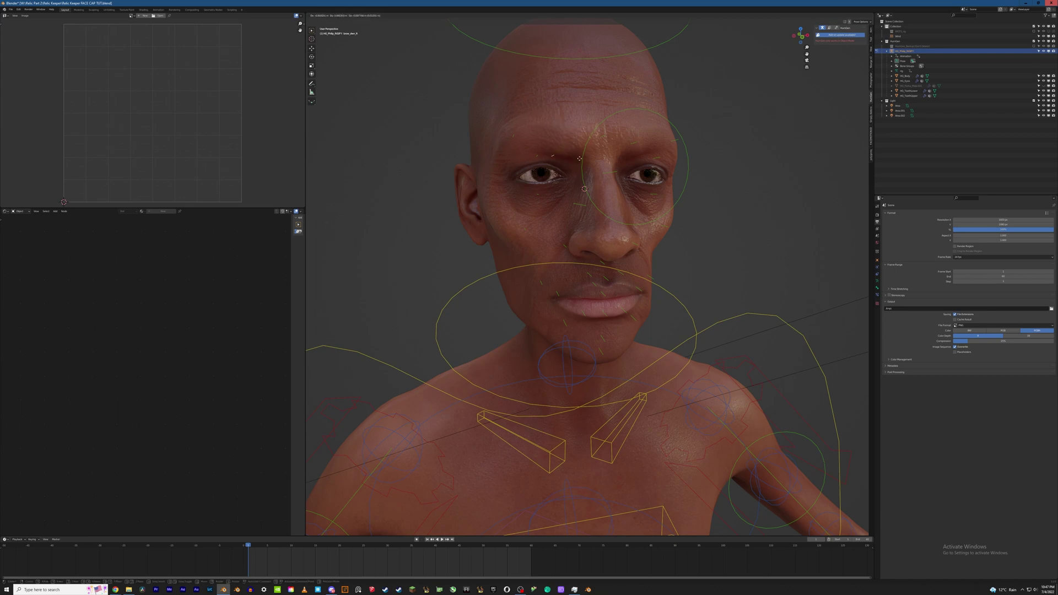
{"action": "right_click", "coordinate": [587, 137]}
{"action": "scroll", "coordinate": [559, 248], "scroll_direction": "down", "scroll_amount": 3}
{"action": "scroll", "coordinate": [559, 248], "scroll_direction": "up", "scroll_amount": 2}
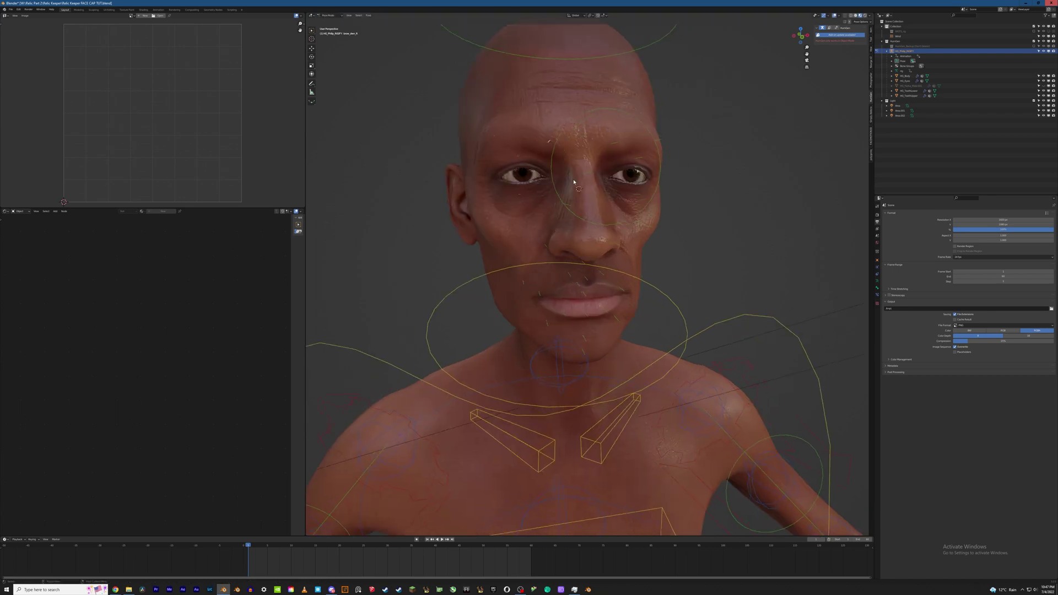
{"action": "scroll", "coordinate": [559, 248], "scroll_direction": "down", "scroll_amount": 1}
{"action": "key", "text": "g"}
{"action": "right_click", "coordinate": [556, 241]}
{"action": "middle_click_drag", "start_coordinate": [555, 241], "coordinate": [579, 253]}
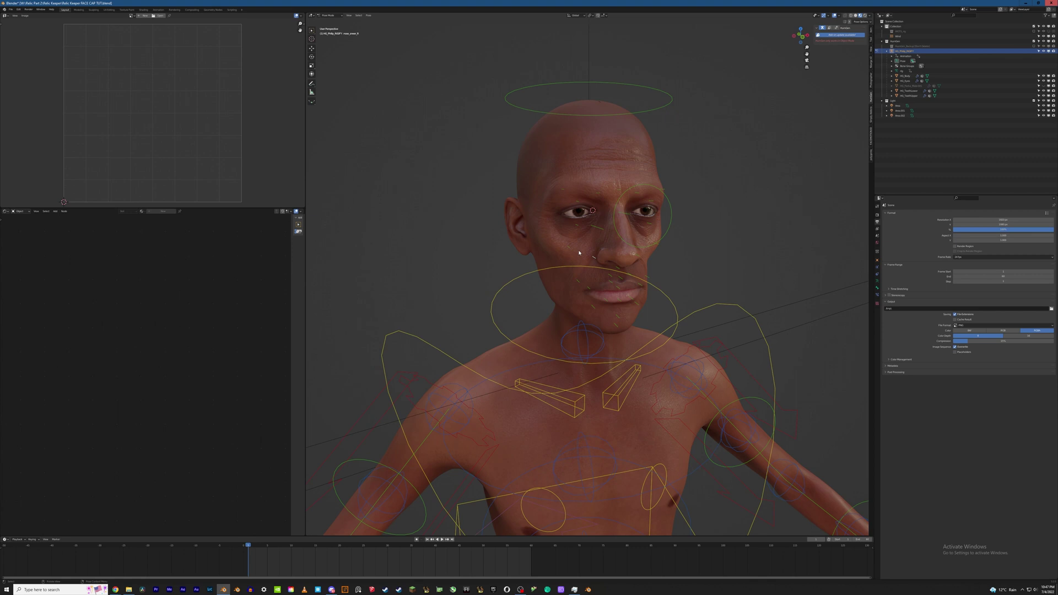
{"action": "middle_click_drag", "start_coordinate": [579, 253], "coordinate": [612, 268]}
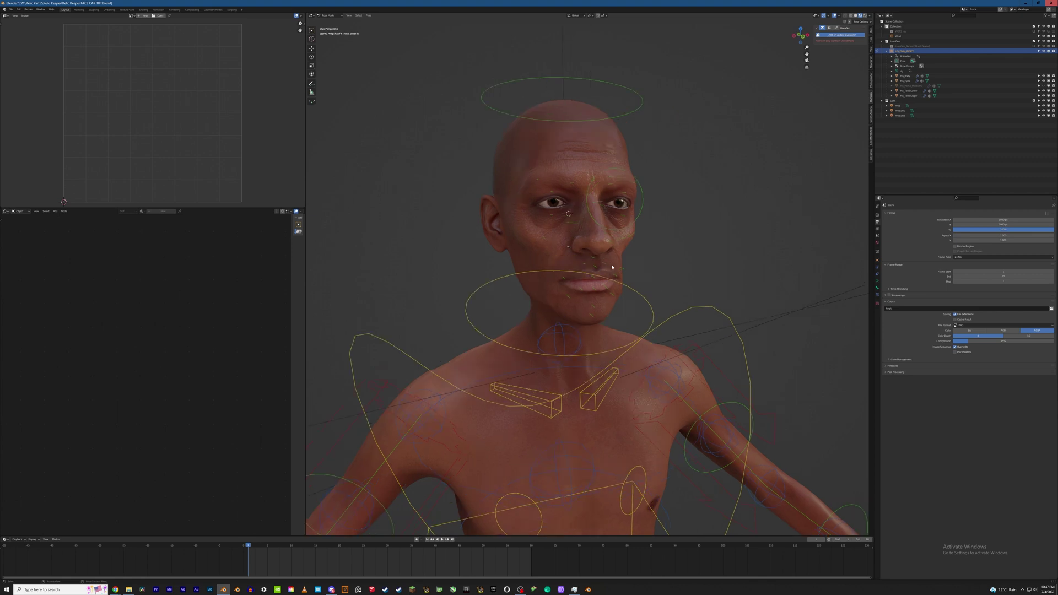
Return to Object Mode, select the body mesh, and expand HumGen's Pose and Expression options.
{"action": "key", "text": "ctrl+Tab"}
{"action": "left_click", "coordinate": [623, 157]}
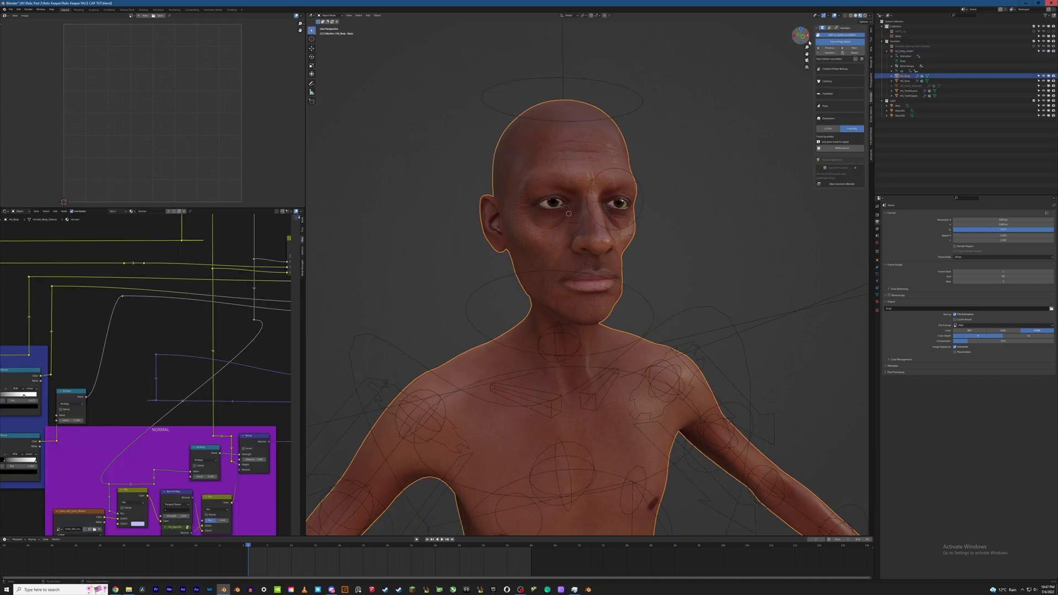
{"action": "left_click", "coordinate": [825, 107]}
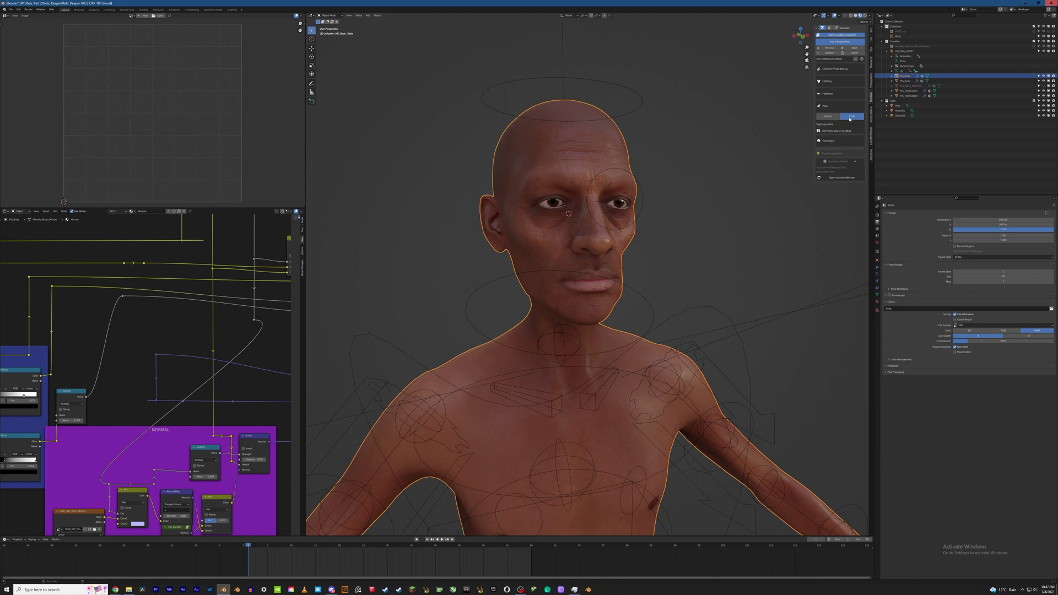
{"action": "left_click", "coordinate": [834, 141]}
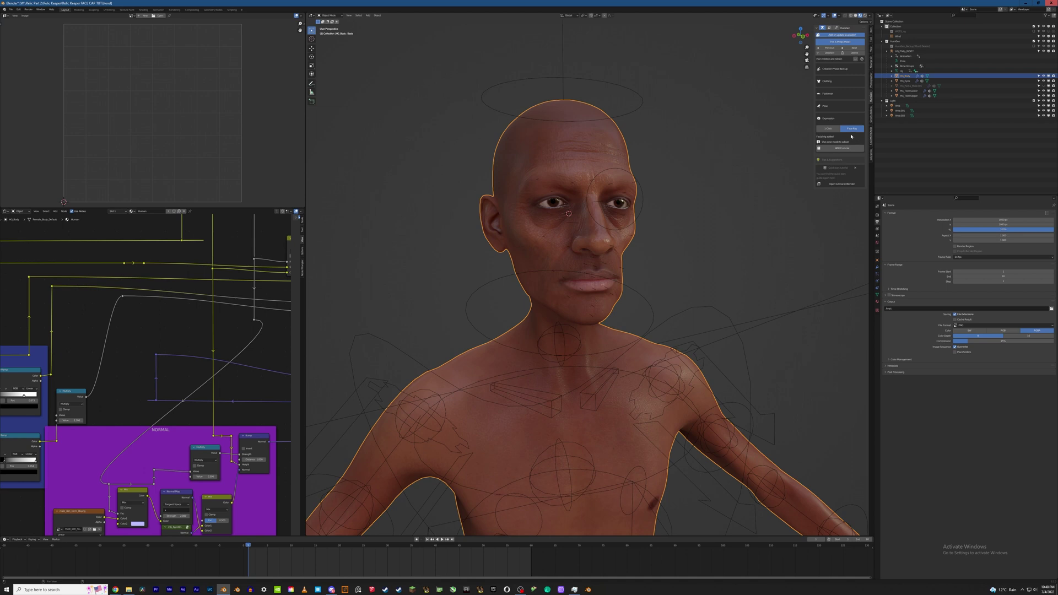
Open the ARKit face-tracking tutorial, go to the next page, and exit it.
{"action": "left_click", "coordinate": [835, 151]}
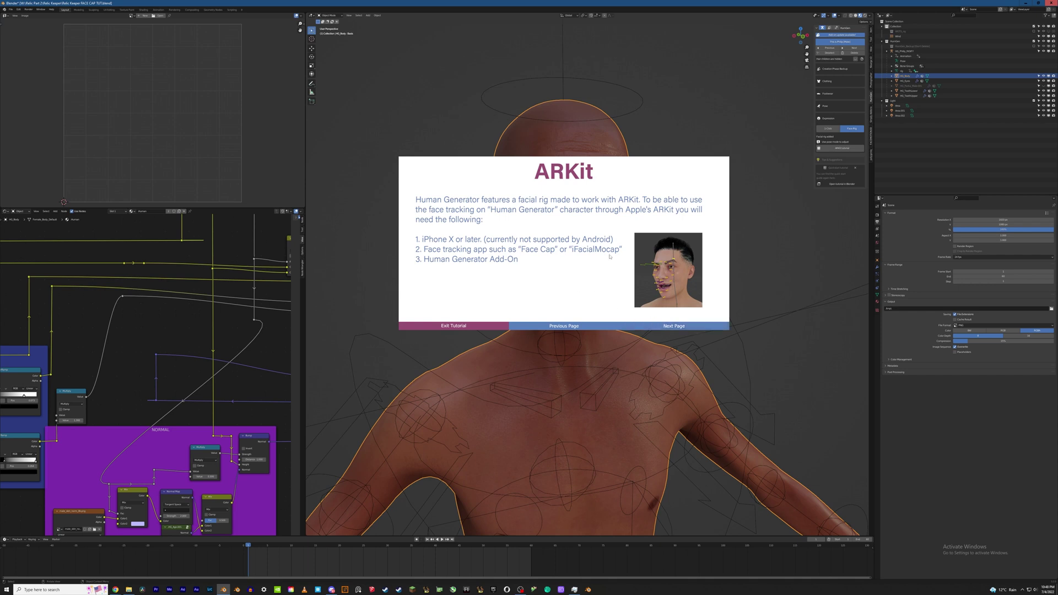
{"action": "left_click", "coordinate": [664, 326]}
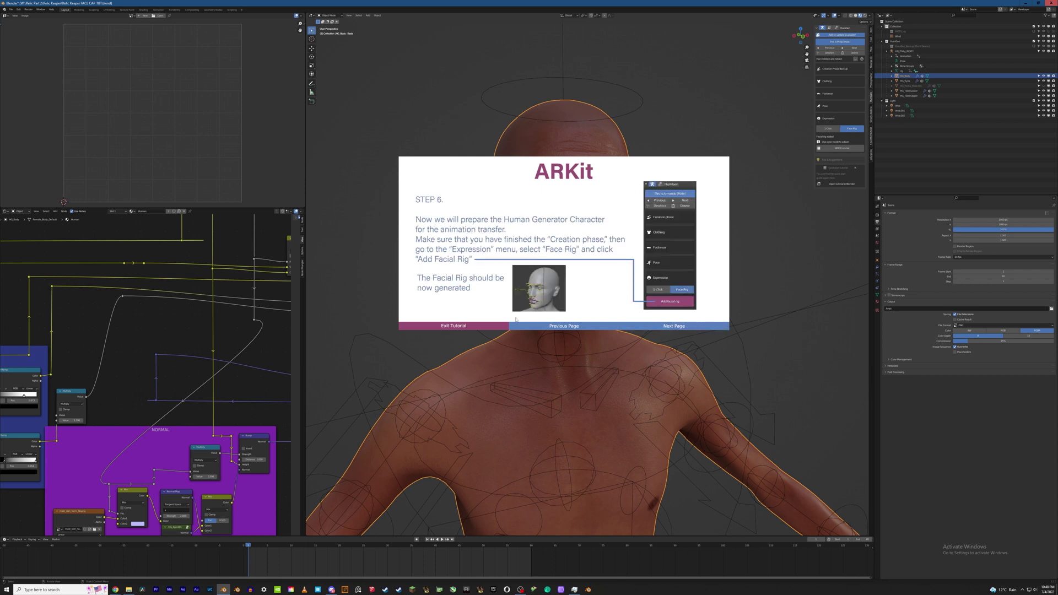
{"action": "left_click", "coordinate": [501, 325]}
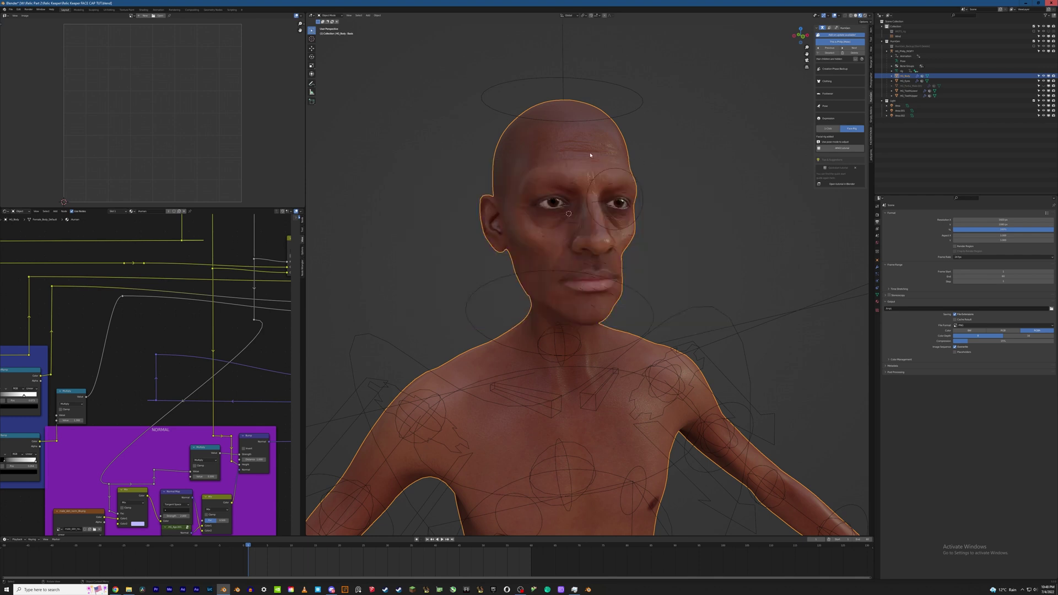
Run Extras > Developer tools > Prepare for ARKit with the Default ARKit suffix, then select the rig.
{"action": "left_click", "coordinate": [828, 28]}
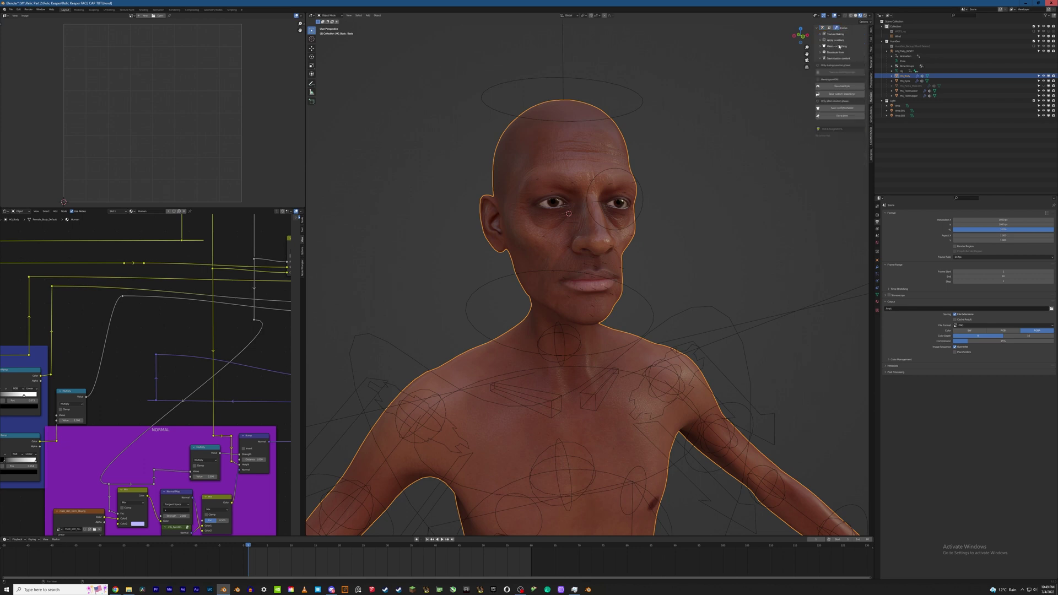
{"action": "left_click", "coordinate": [821, 52]}
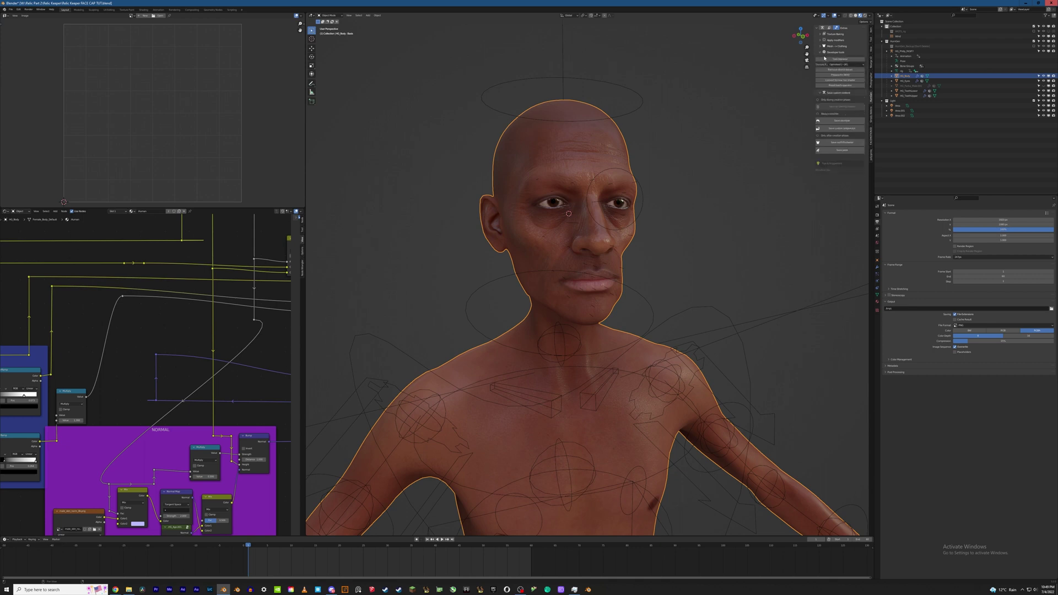
{"action": "left_click", "coordinate": [841, 75]}
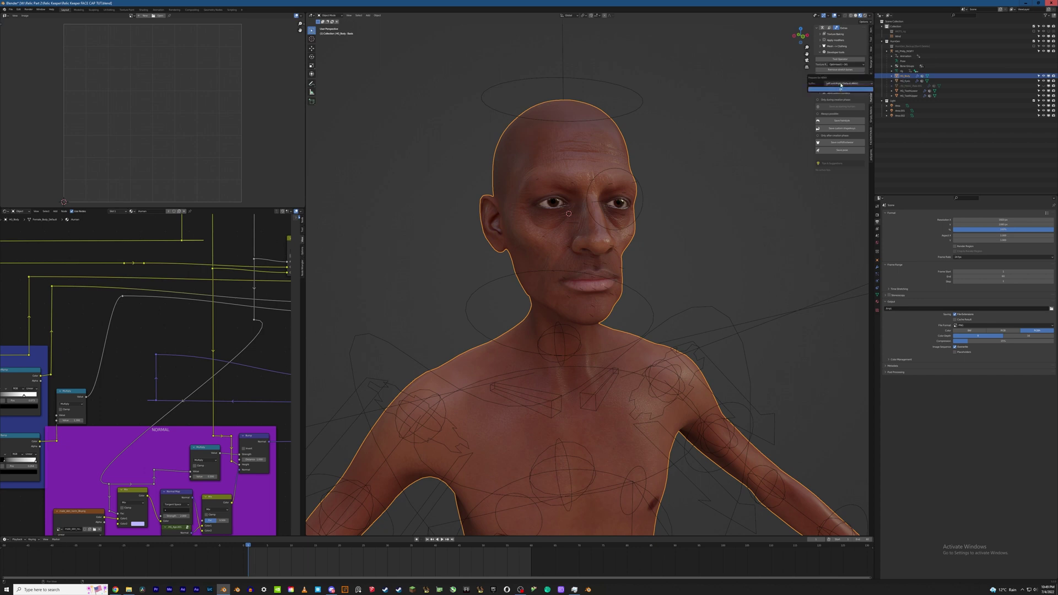
{"action": "left_click", "coordinate": [840, 83]}
{"action": "left_click", "coordinate": [839, 88]}
{"action": "left_click", "coordinate": [841, 90]}
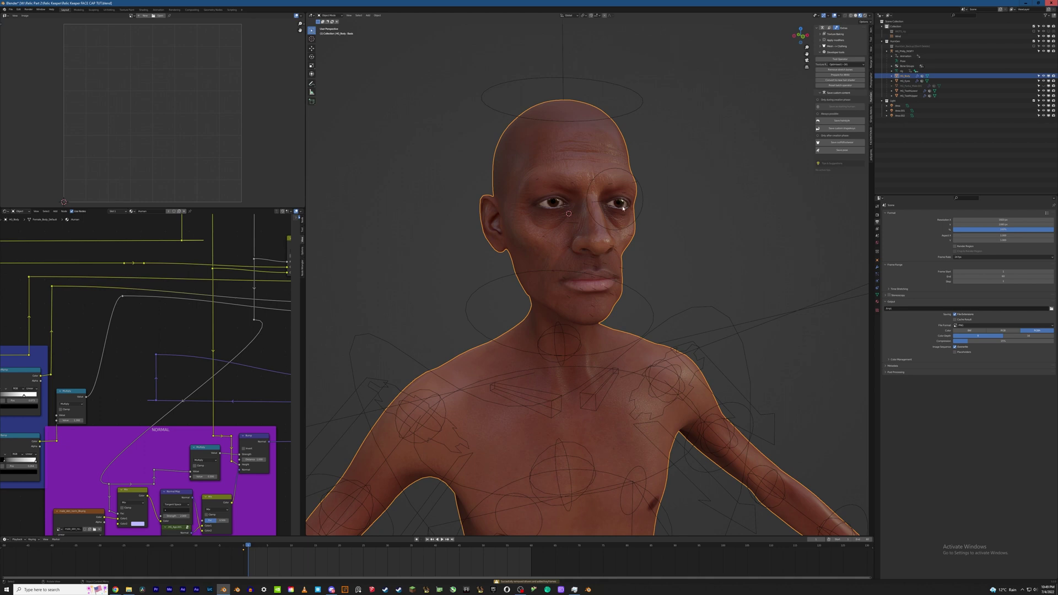
{"action": "left_click", "coordinate": [639, 215]}
In Pose Mode, test-move the jaw bone and cancel it, then return to Object Mode.
{"action": "key", "text": "ctrl+Tab"}
{"action": "middle_click_drag", "start_coordinate": [620, 207], "coordinate": [583, 297]}
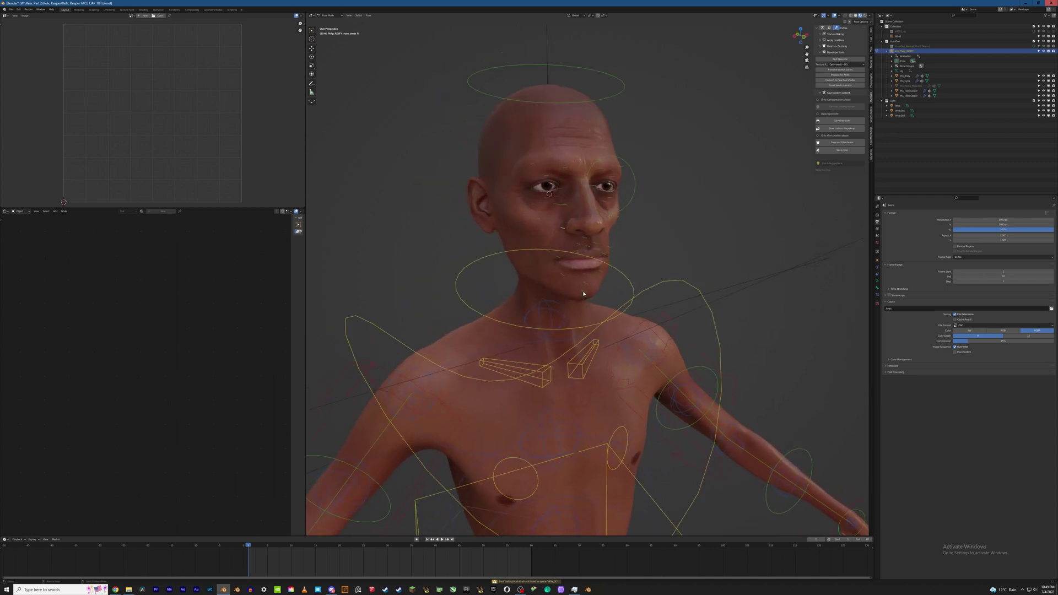
{"action": "left_click", "coordinate": [583, 294]}
{"action": "key", "text": "g"}
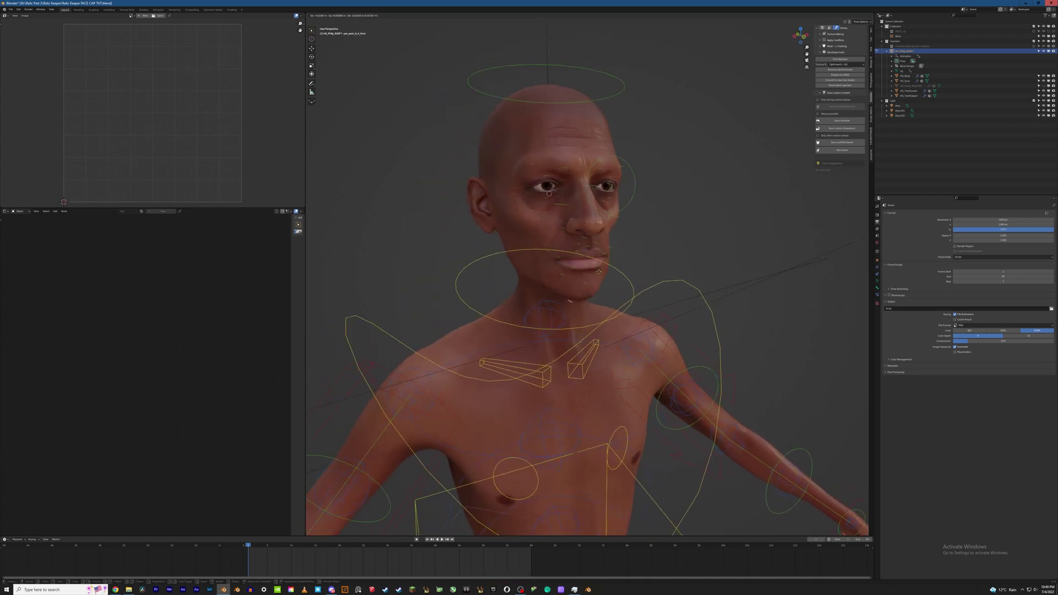
{"action": "right_click", "coordinate": [568, 277]}
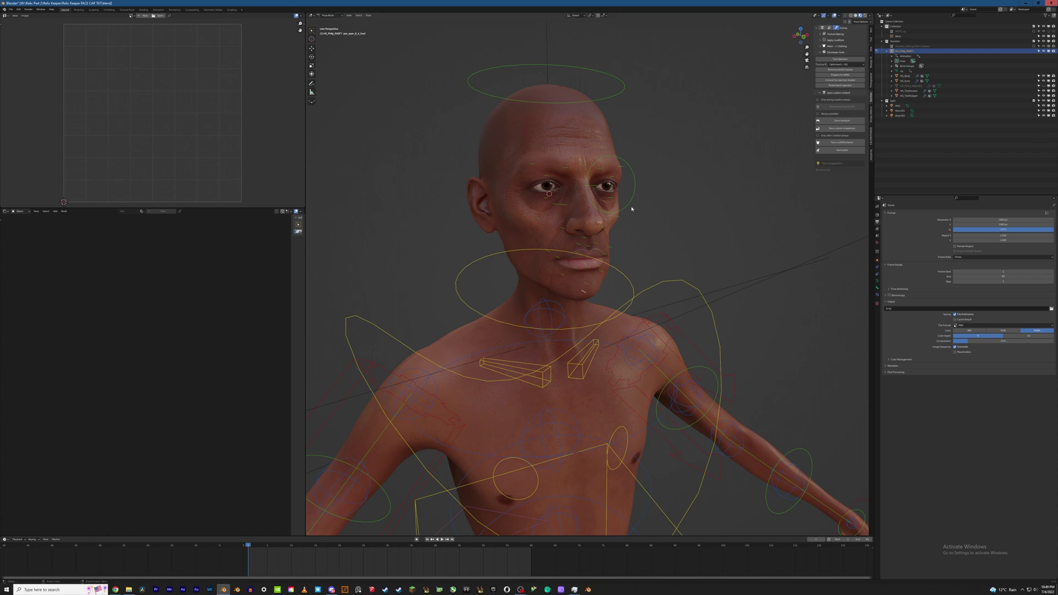
{"action": "key", "text": "ctrl+Tab"}
On HG_Body, enlarge the Shape Keys list and adjust the eyeWideRight and mouthSmileLeft values.
{"action": "left_click", "coordinate": [560, 148]}
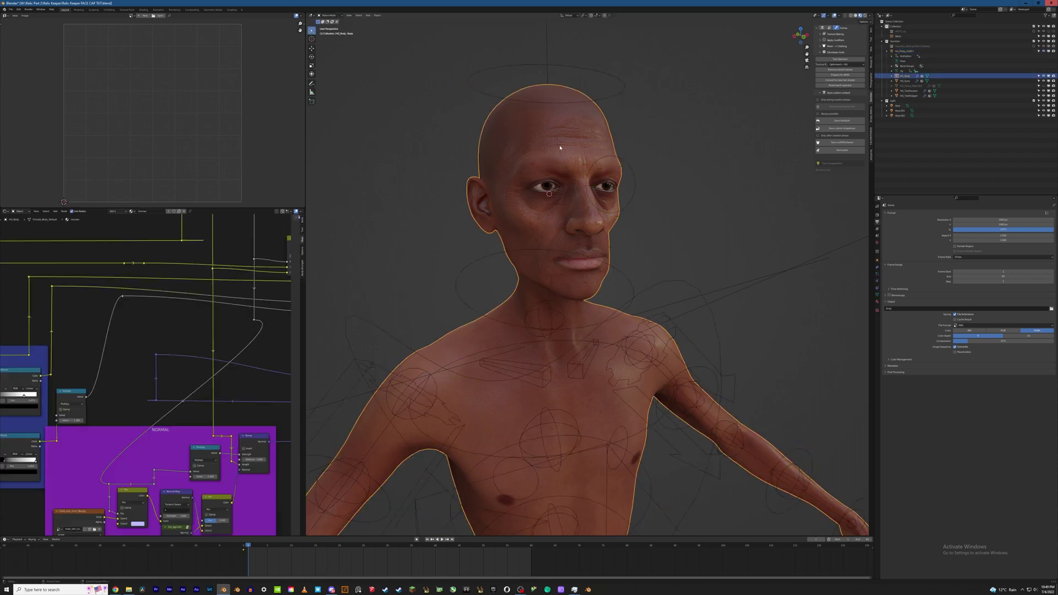
{"action": "left_click", "coordinate": [876, 295]}
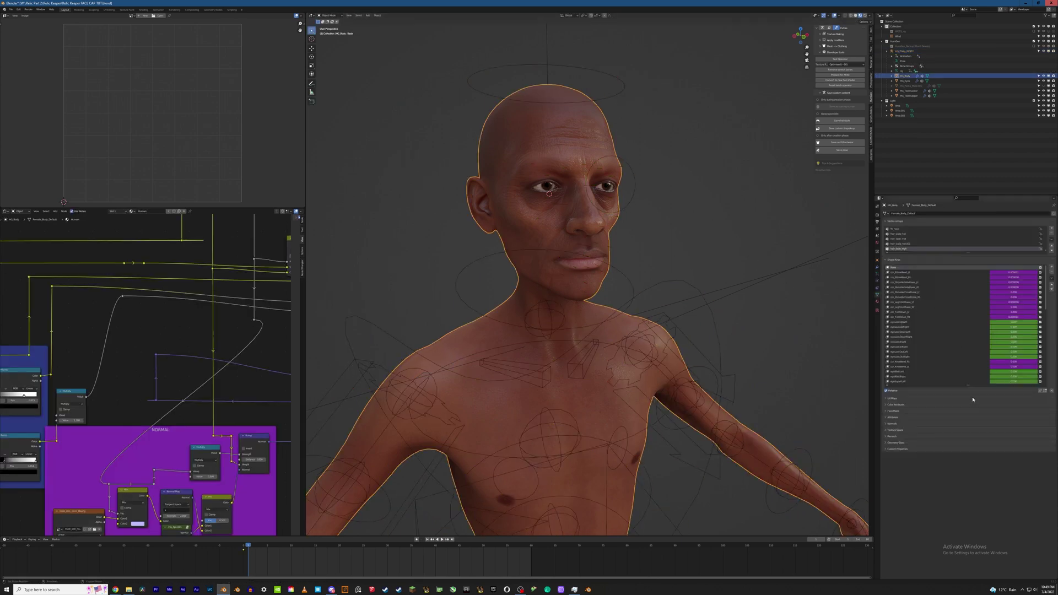
{"action": "left_click_drag", "start_coordinate": [968, 385], "coordinate": [968, 522]}
{"action": "middle_click_drag", "start_coordinate": [557, 196], "coordinate": [576, 154]}
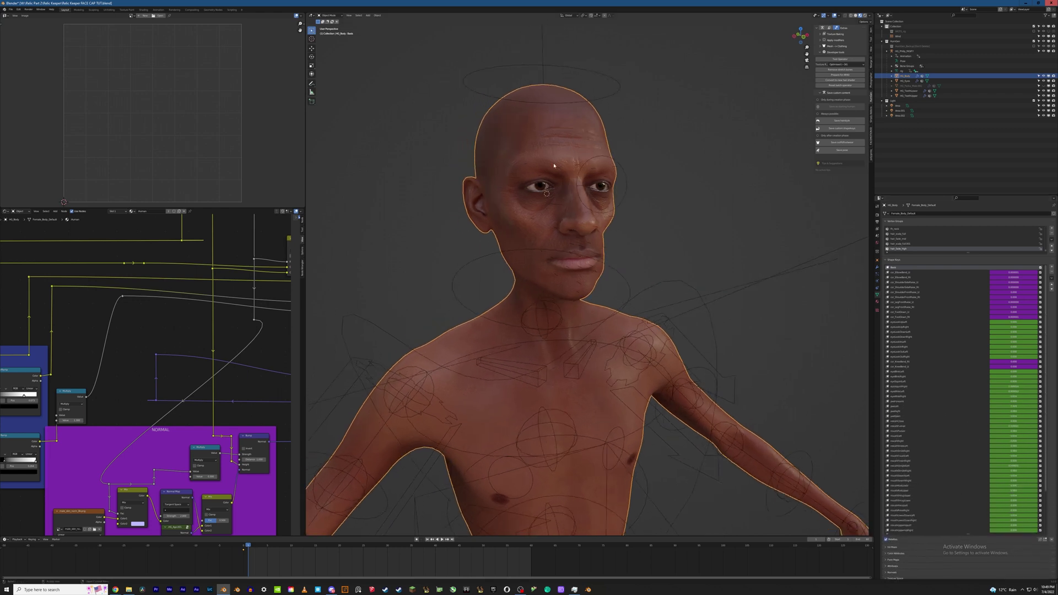
{"action": "scroll", "coordinate": [945, 322], "scroll_direction": "down", "scroll_amount": 5}
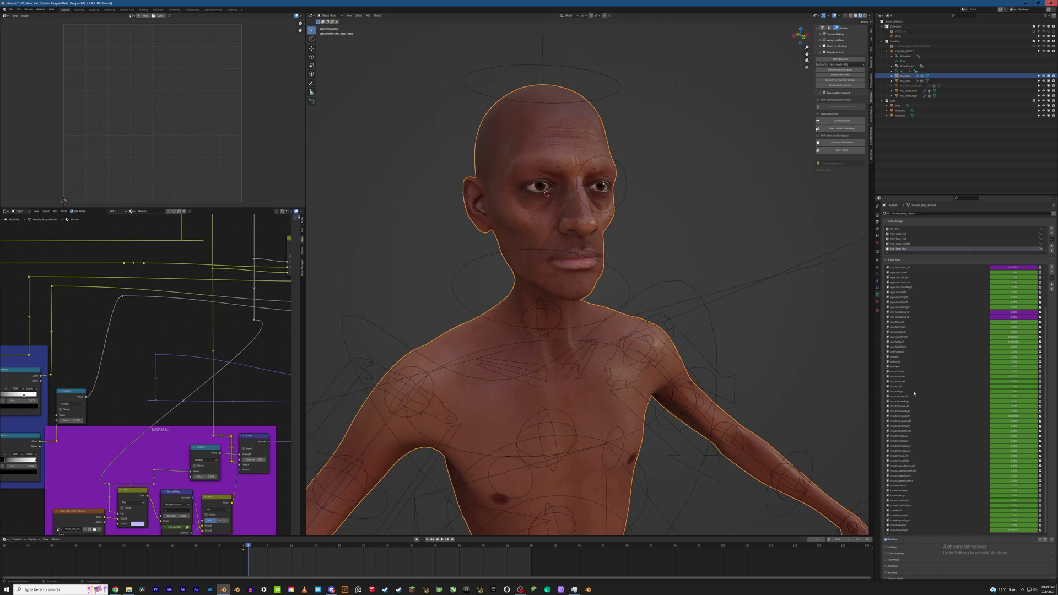
{"action": "left_click_drag", "start_coordinate": [1013, 347], "coordinate": [1024, 347]}
{"action": "mouse_move", "coordinate": [1012, 396]}
{"action": "left_mouse_down"}
{"action": "mouse_move", "coordinate": [1021, 396]}
{"action": "mouse_move", "coordinate": [1010, 396]}
{"action": "left_mouse_up"}
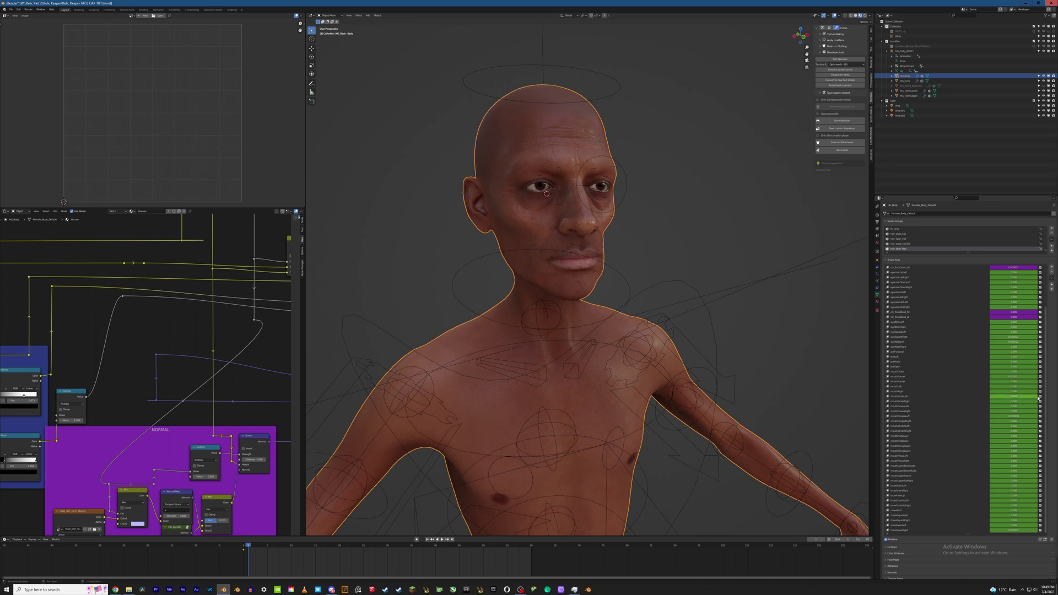
{"action": "middle_click_drag", "start_coordinate": [661, 248], "coordinate": [704, 250]}
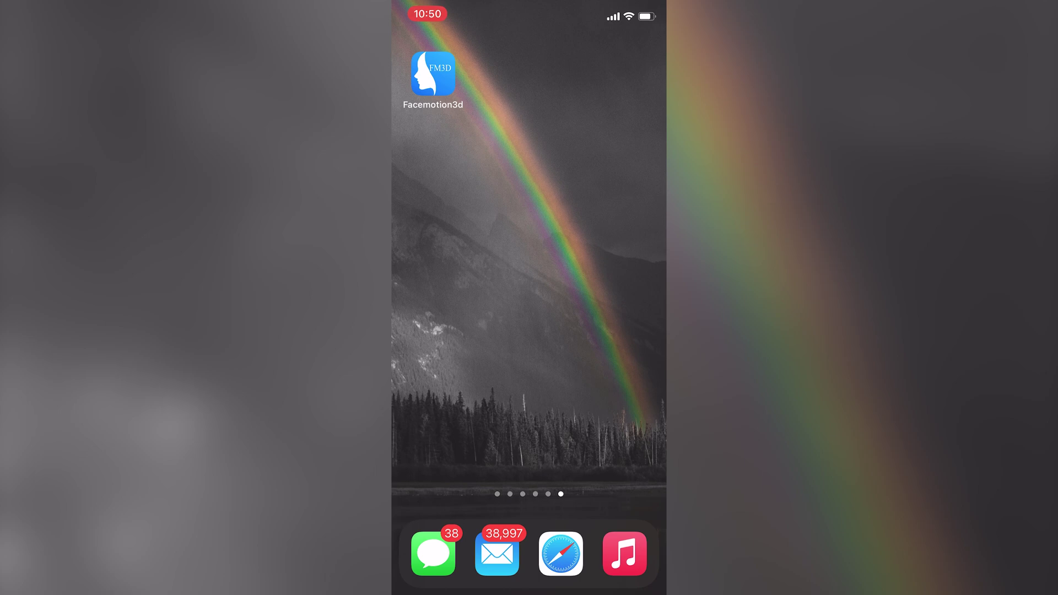
Launch Facemotion3D on the iPhone and go to its Setting screen.
{"action": "left_click", "coordinate": [433, 73]}
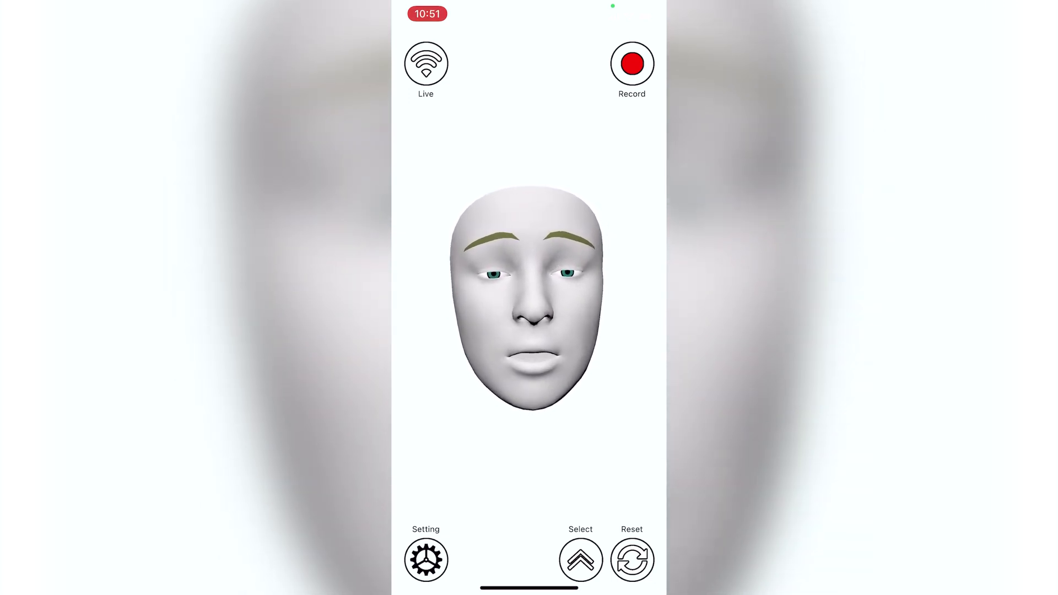
{"action": "left_click", "coordinate": [426, 559]}
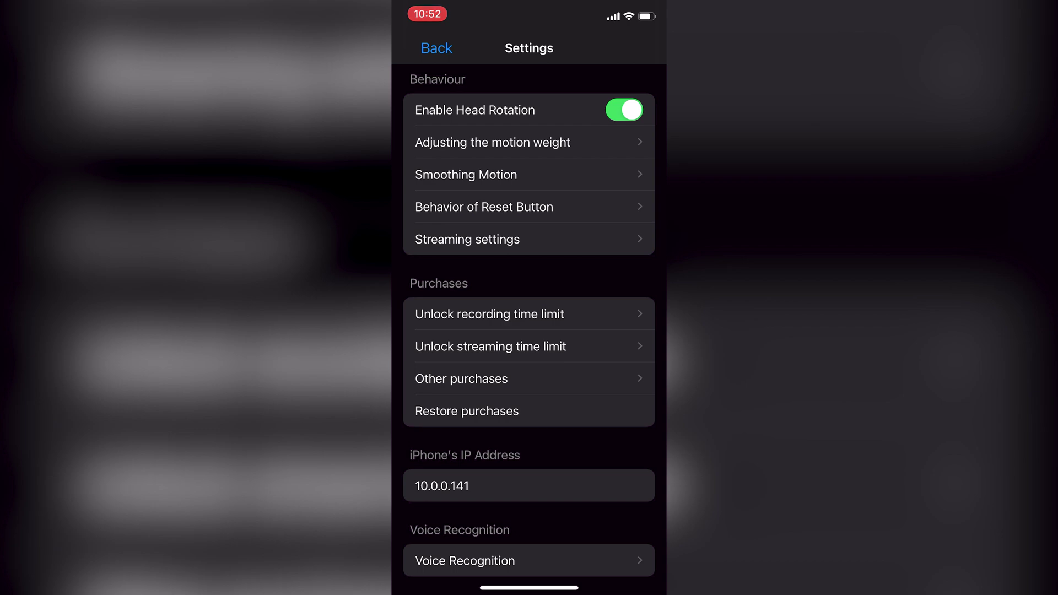
On the recording time limit unlock page, confirm the subscription is already purchased.
{"action": "left_click", "coordinate": [489, 314]}
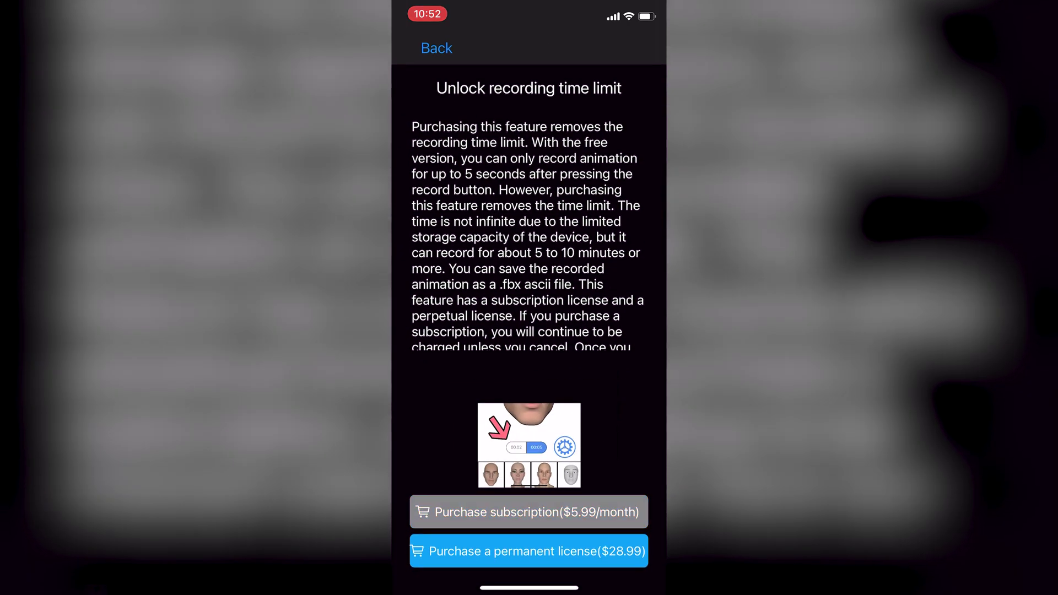
{"action": "left_click", "coordinate": [529, 512]}
{"action": "left_click", "coordinate": [529, 330]}
On the streaming time limit unlock page, cycle from Unity through Maya and Daz Studio to Blender.
{"action": "left_click", "coordinate": [436, 48]}
{"action": "left_click", "coordinate": [495, 345]}
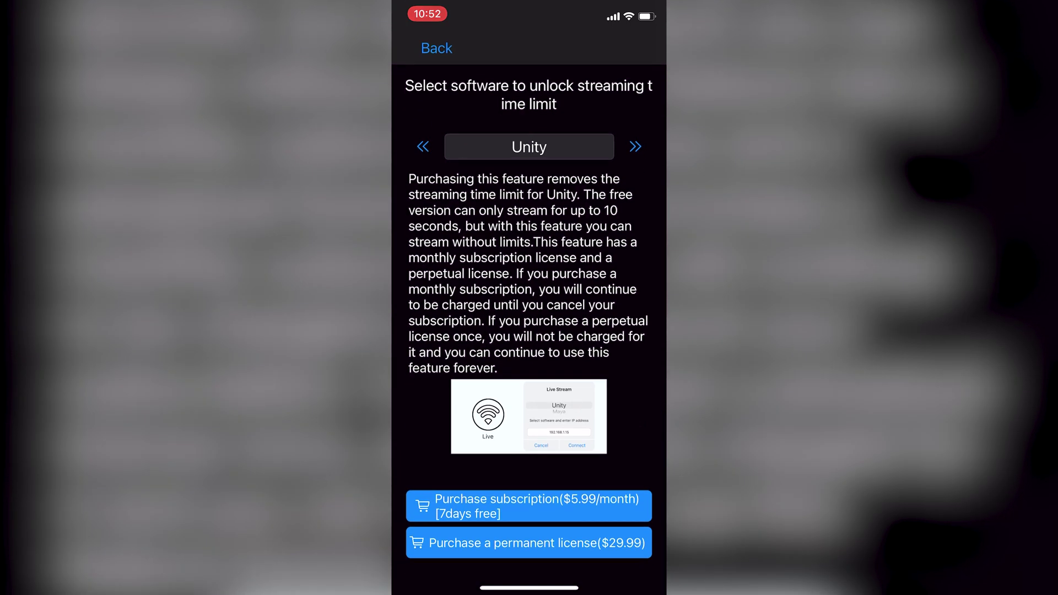
{"action": "left_click", "coordinate": [635, 146]}
{"action": "left_click", "coordinate": [635, 146]}
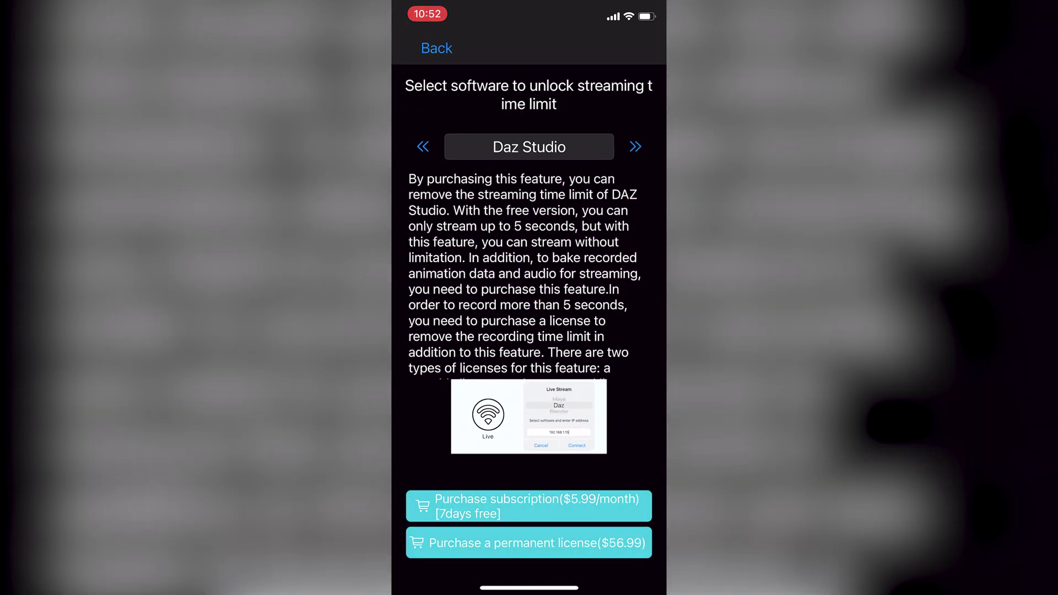
{"action": "left_click", "coordinate": [635, 146]}
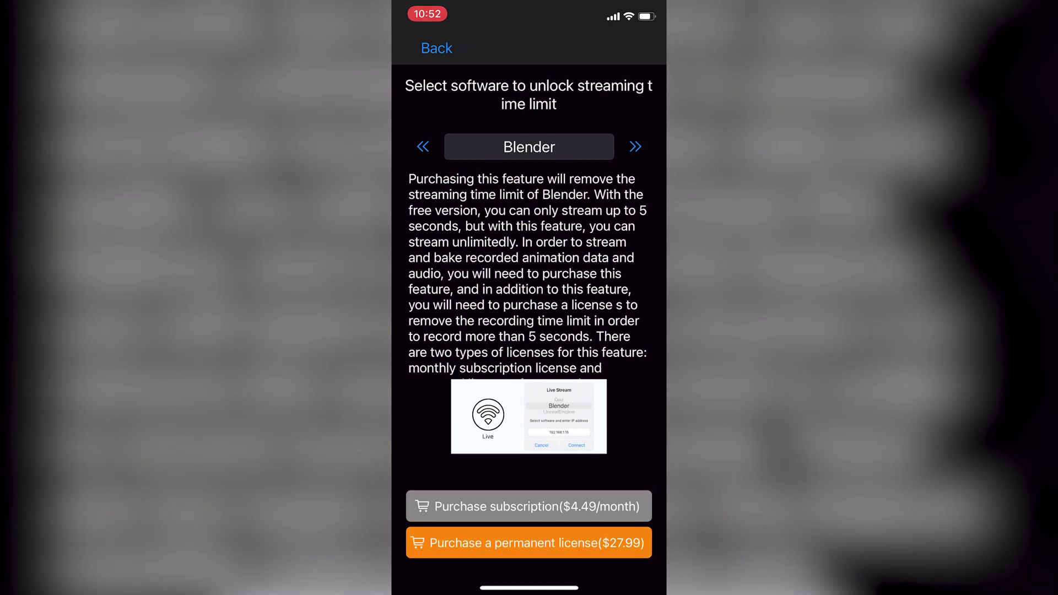
{"action": "left_click", "coordinate": [423, 146]}
{"action": "left_click", "coordinate": [635, 146]}
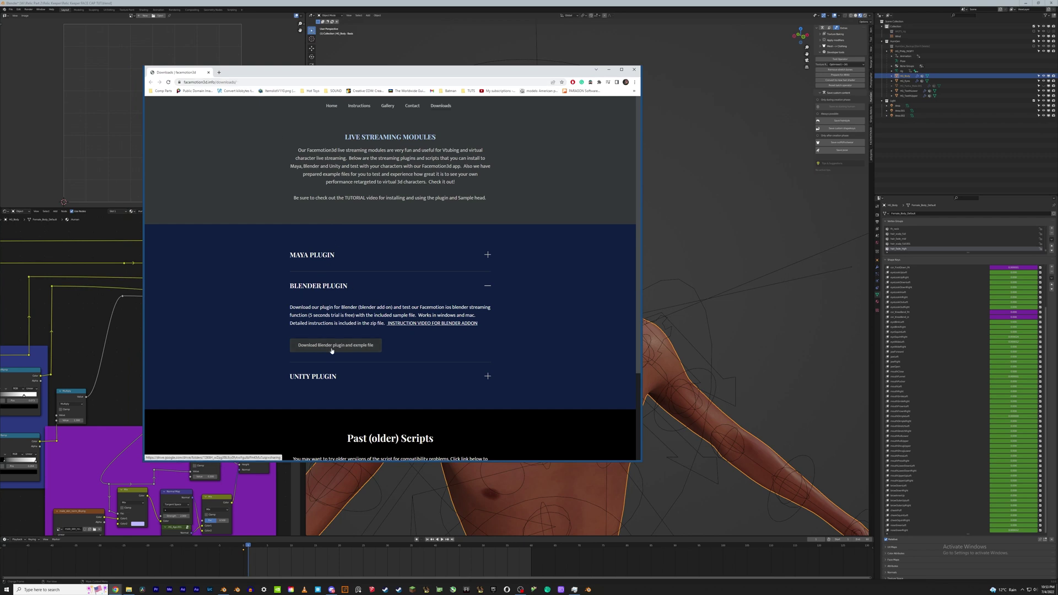
Bring Blender to the front and show the FACEMOTION3D tab in the sidebar.
{"action": "left_click", "coordinate": [81, 2]}
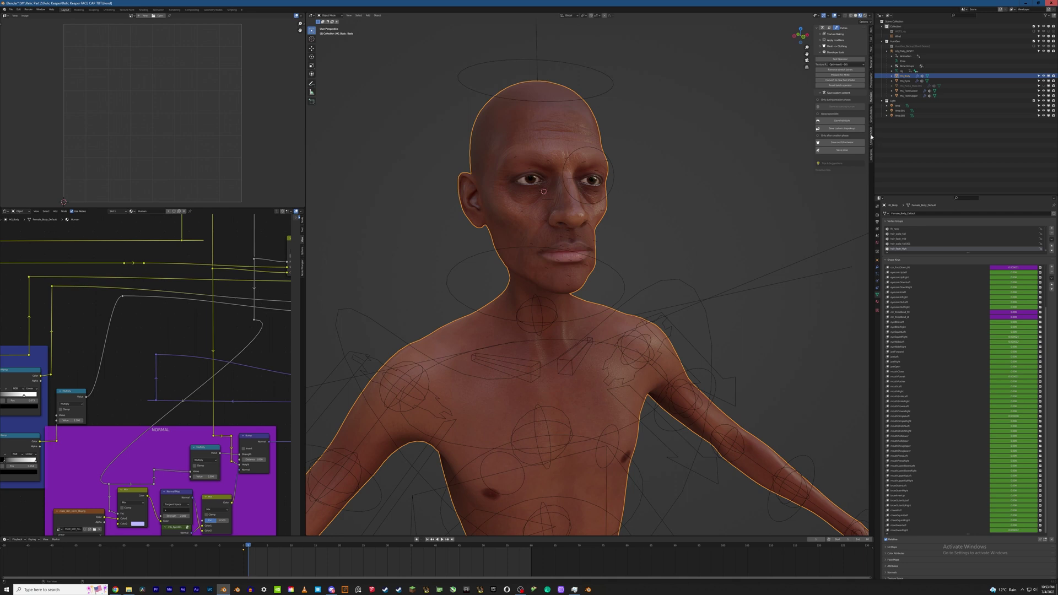
{"action": "left_click", "coordinate": [871, 141]}
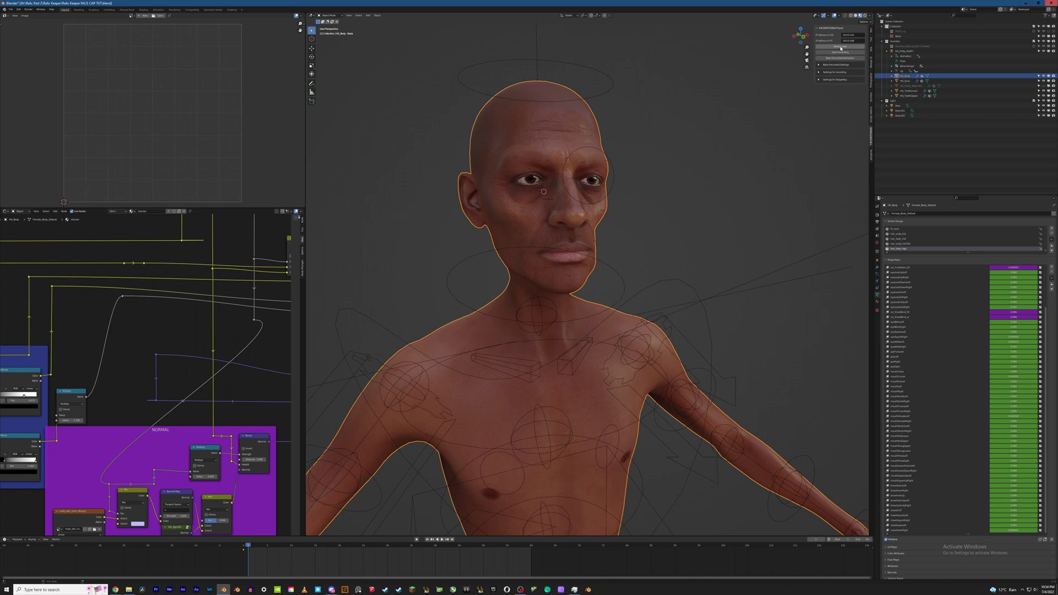
Start Stream Live in the FACEMOTION3D panel and connect to the iPhone.
{"action": "left_click", "coordinate": [840, 49]}
{"action": "left_click", "coordinate": [840, 49]}
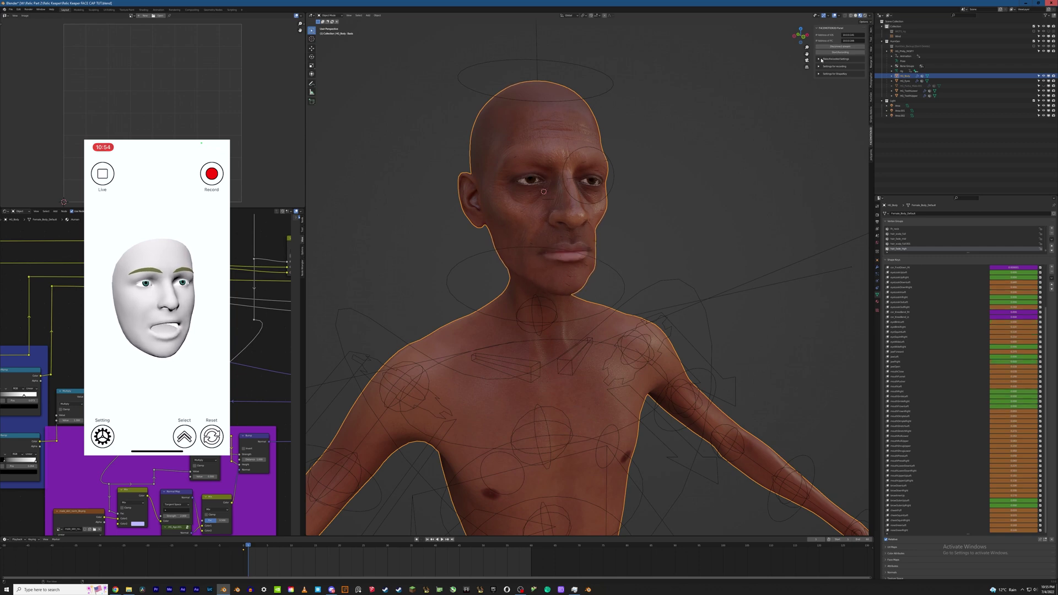
Expand Beta Recorded Settings and Settings for recording, then scrub the timeline from frame 1 to about 48.
{"action": "left_click", "coordinate": [819, 59]}
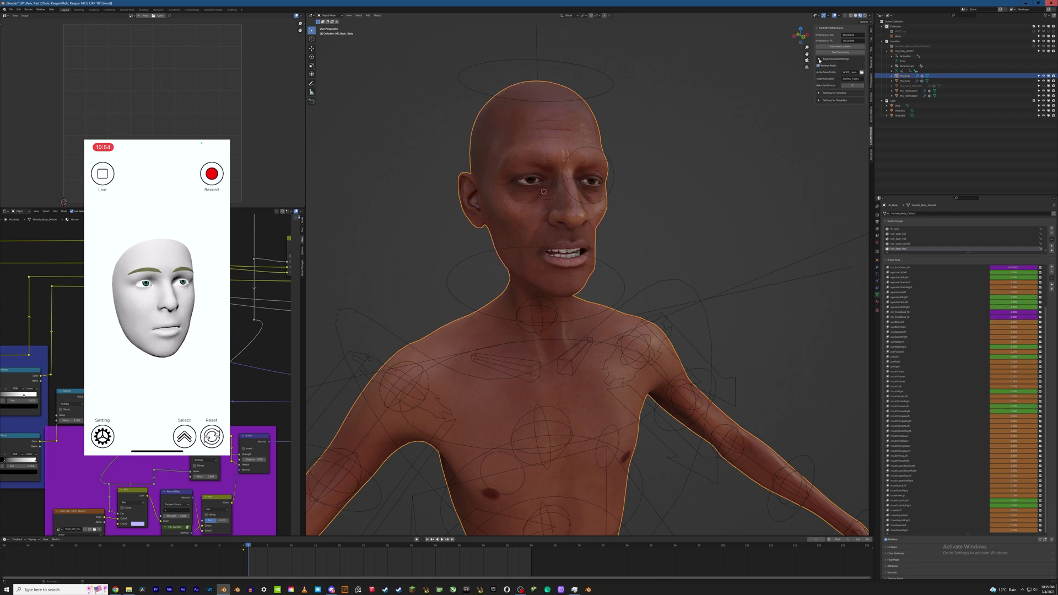
{"action": "left_click", "coordinate": [818, 94]}
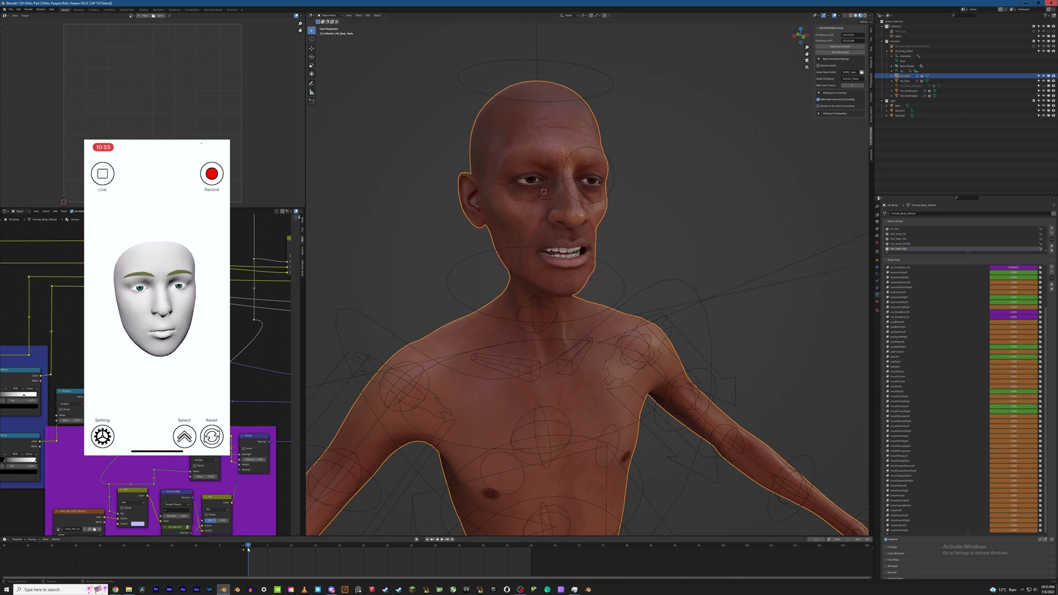
{"action": "left_click_drag", "start_coordinate": [313, 547], "coordinate": [475, 543]}
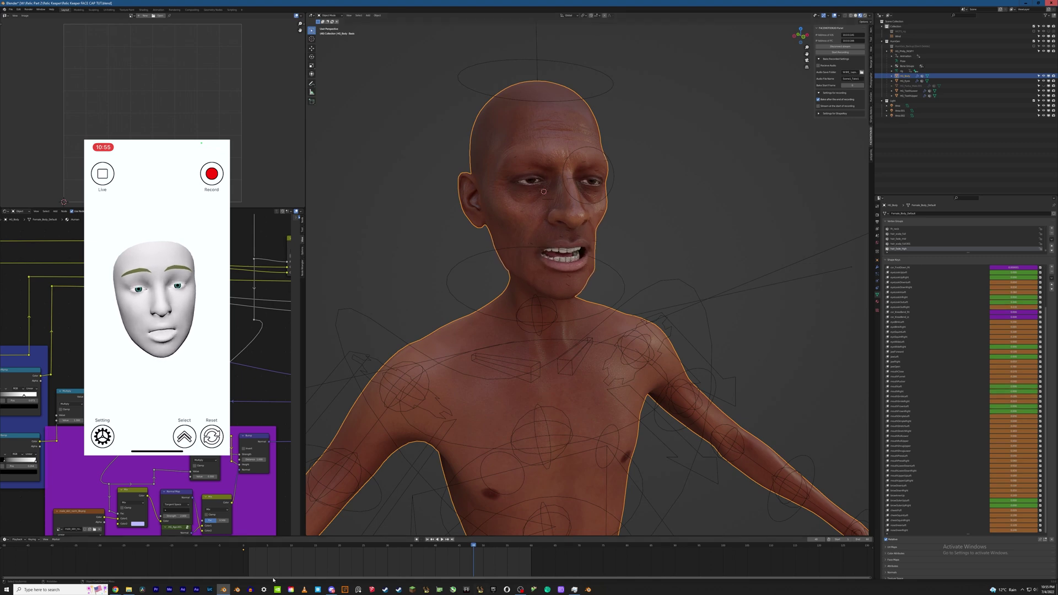
Shrink Audacity to a small window over Blender, start recording a new audio track, and return to Blender.
{"action": "left_click", "coordinate": [250, 590]}
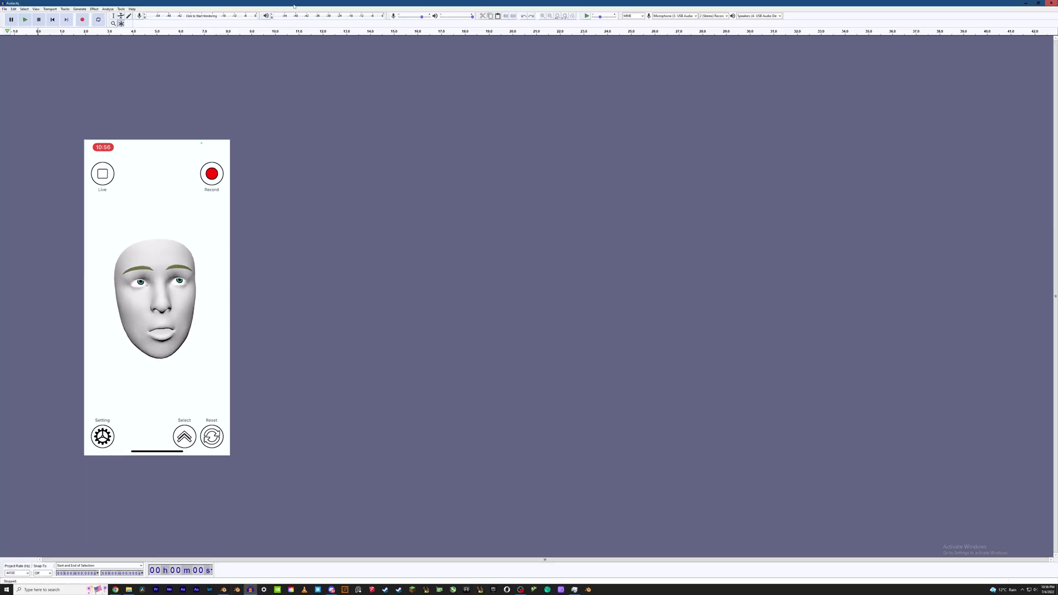
{"action": "left_click_drag", "start_coordinate": [293, 6], "coordinate": [249, 180]}
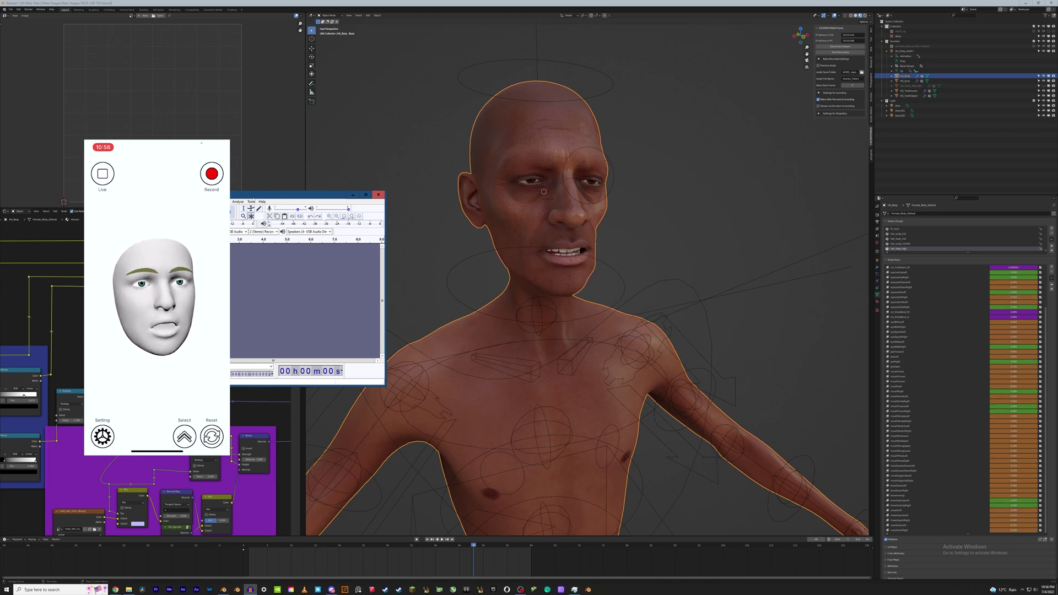
{"action": "left_click_drag", "start_coordinate": [248, 192], "coordinate": [244, 186]}
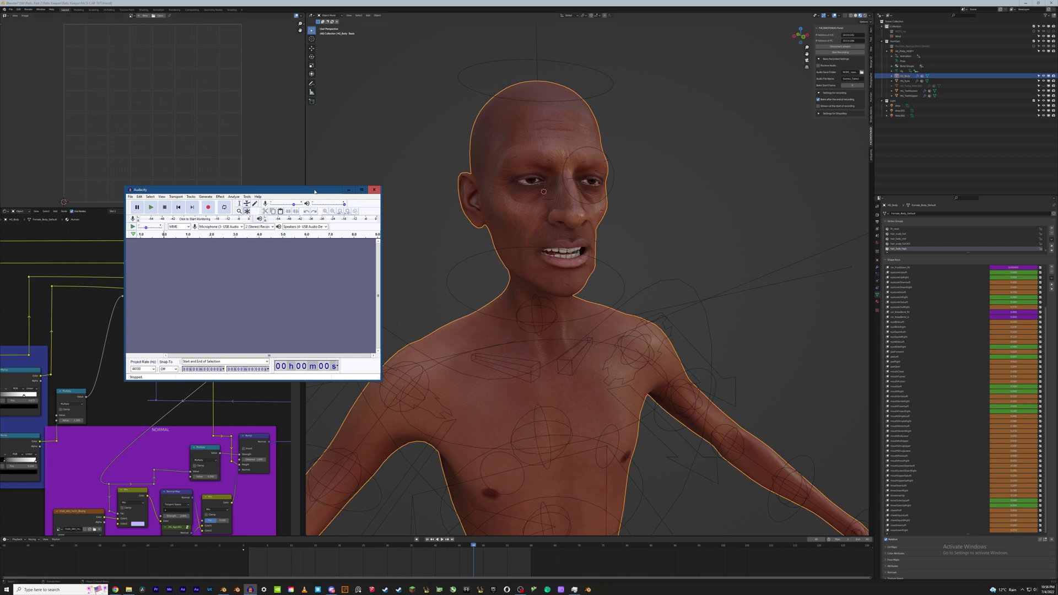
{"action": "left_click_drag", "start_coordinate": [314, 191], "coordinate": [317, 183]}
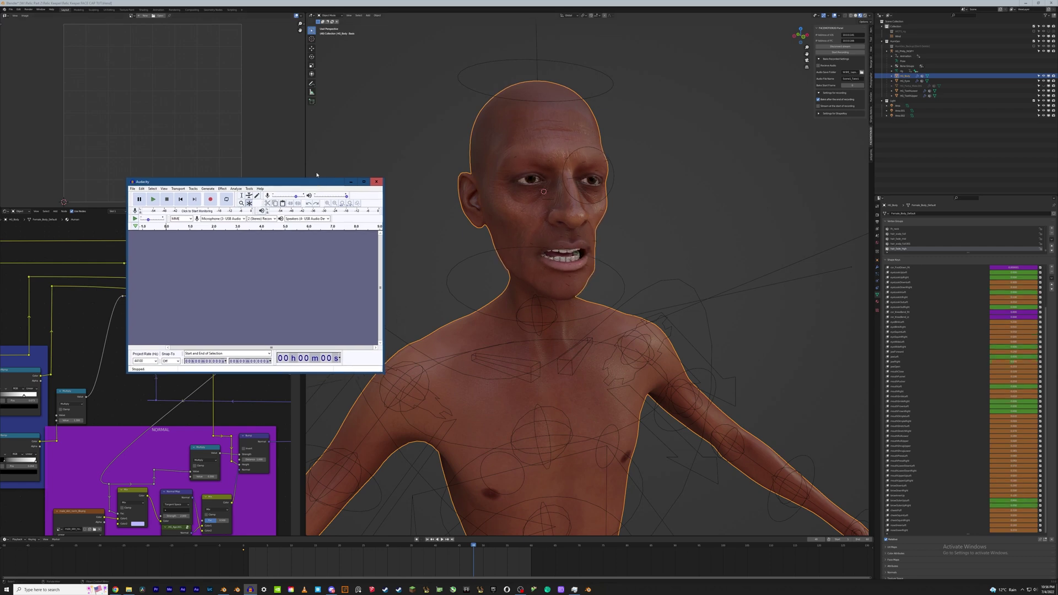
{"action": "left_click", "coordinate": [209, 200]}
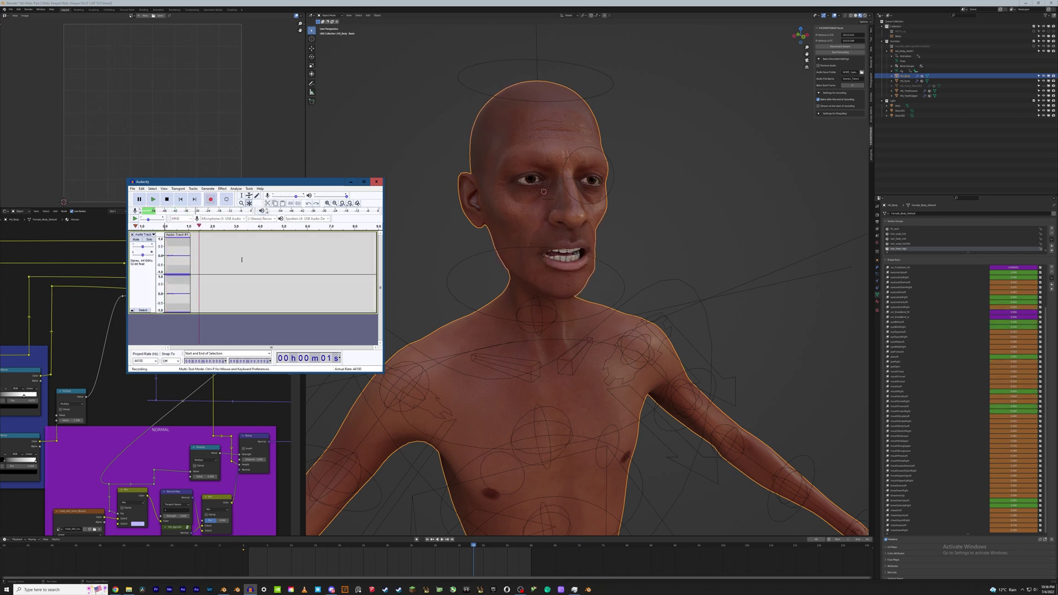
{"action": "left_click", "coordinate": [829, 54]}
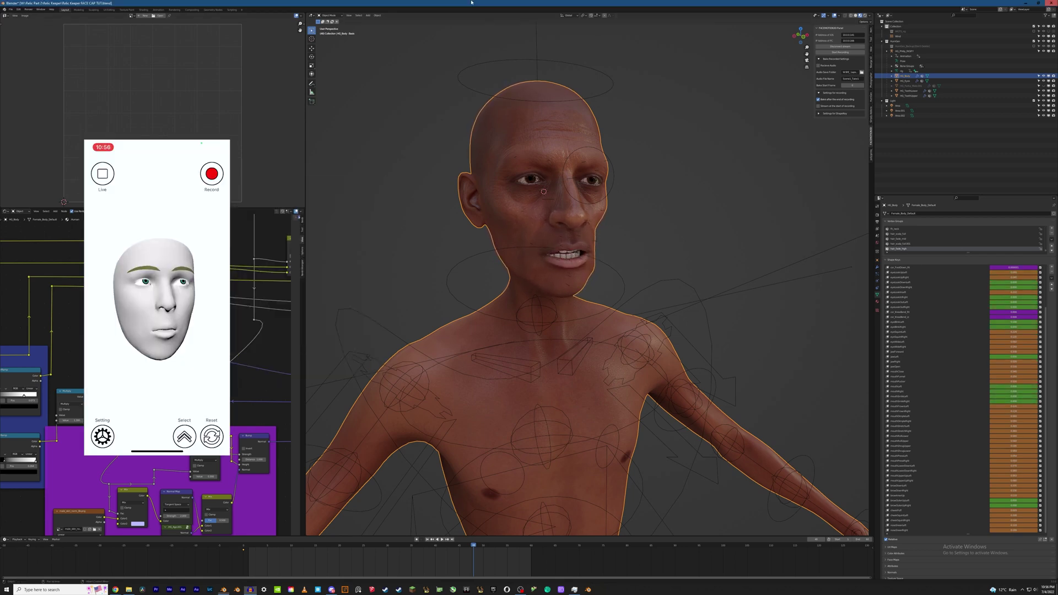
Start and stop a Facemotion3D recording so the face shape keys get keyframed.
{"action": "left_click", "coordinate": [830, 54]}
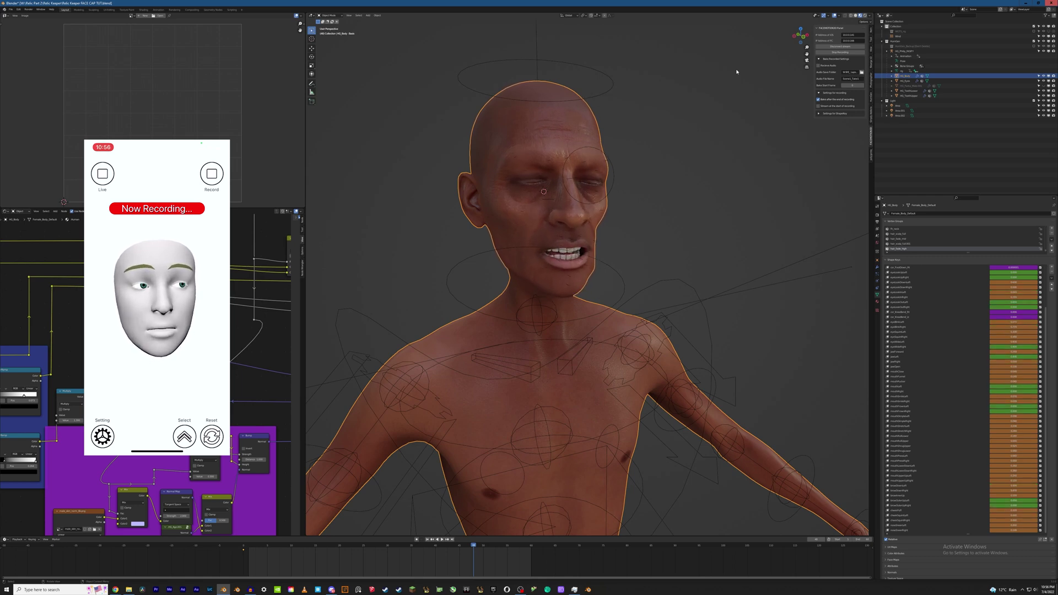
{"action": "left_click", "coordinate": [826, 54]}
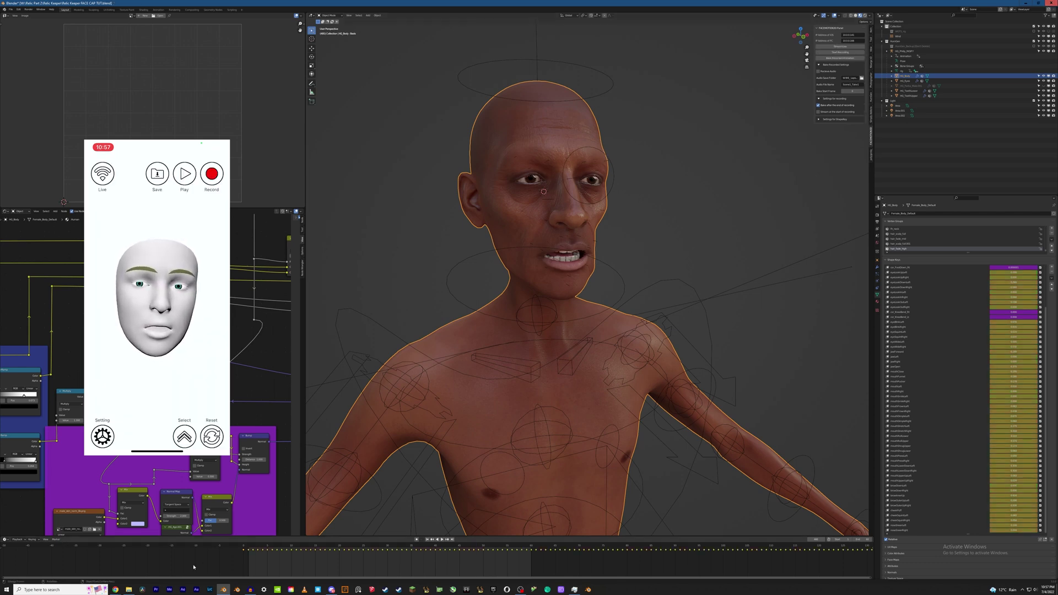
Frame the keyed range in the timeline and extend the scene end frame to cover the take.
{"action": "key", "text": "Home"}
{"action": "middle_click_drag", "start_coordinate": [229, 562], "coordinate": [195, 565]}
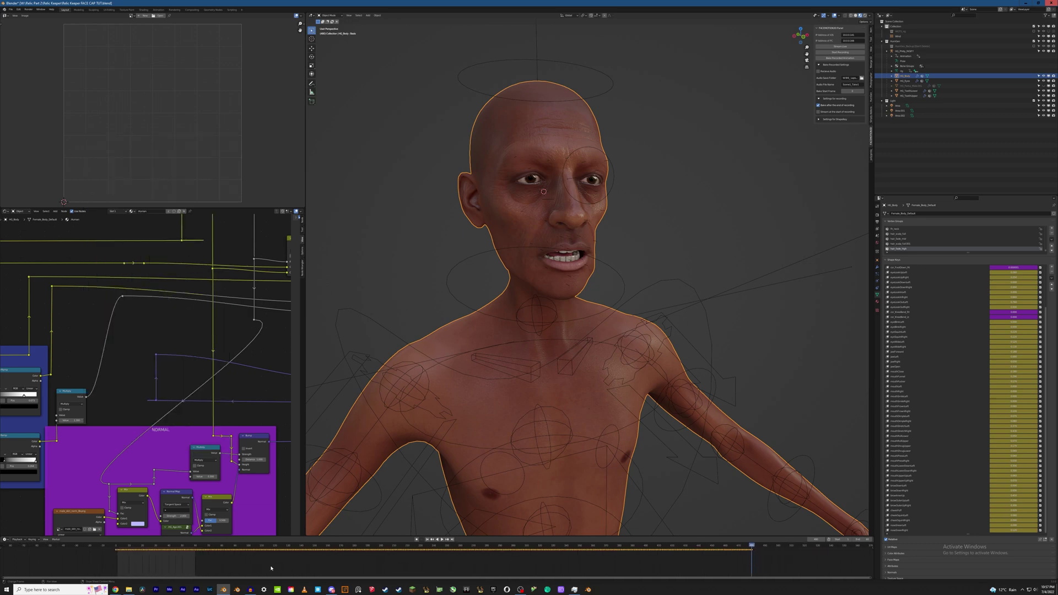
{"action": "left_click_drag", "start_coordinate": [858, 539], "coordinate": [961, 539]}
Switch the viewport to Solid shading and play the face animation from frame 1.
{"action": "left_click", "coordinate": [855, 16]}
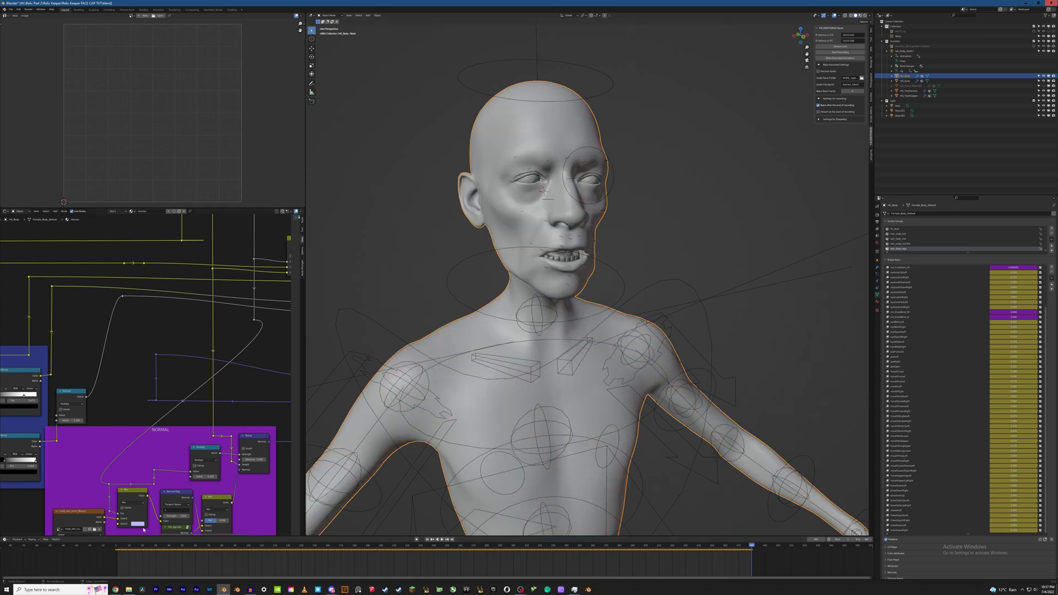
{"action": "left_click", "coordinate": [118, 547]}
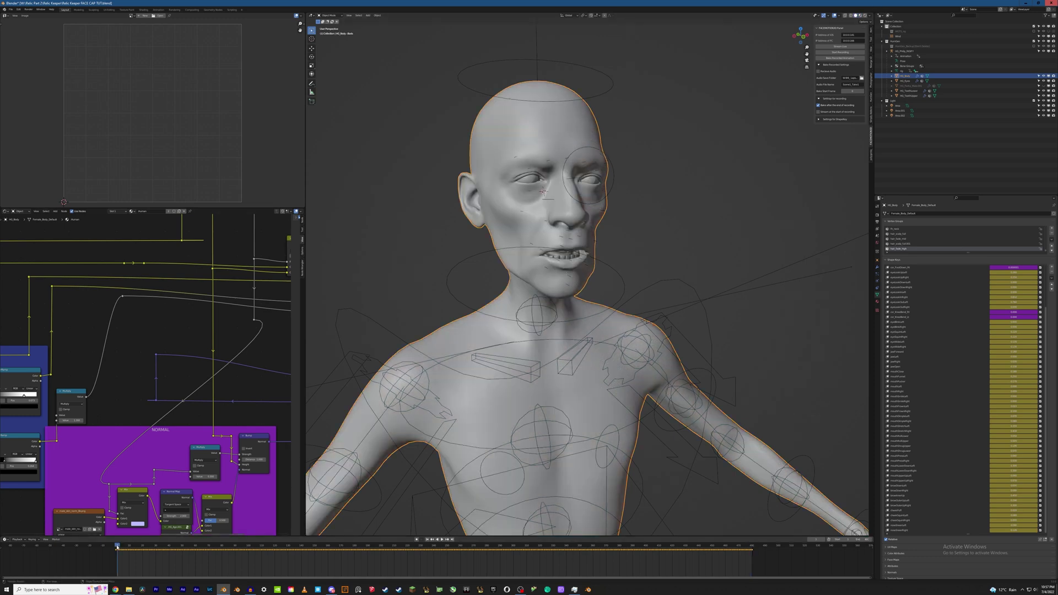
{"action": "key", "text": "space"}
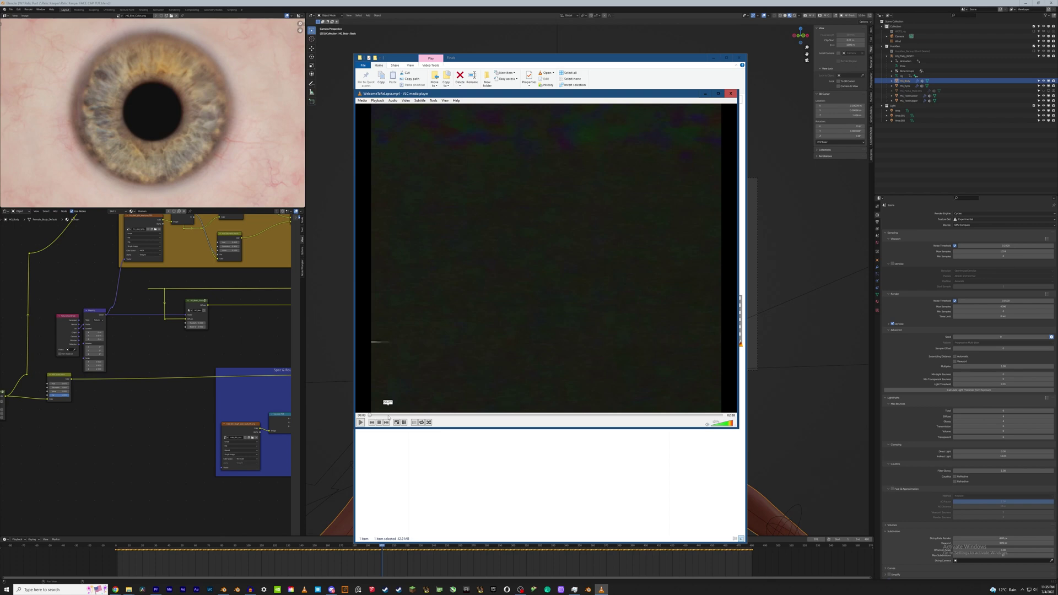
Skim the video from the RE:LAPSE intro and Training Department card to closer shots of the character.
{"action": "left_click", "coordinate": [388, 415]}
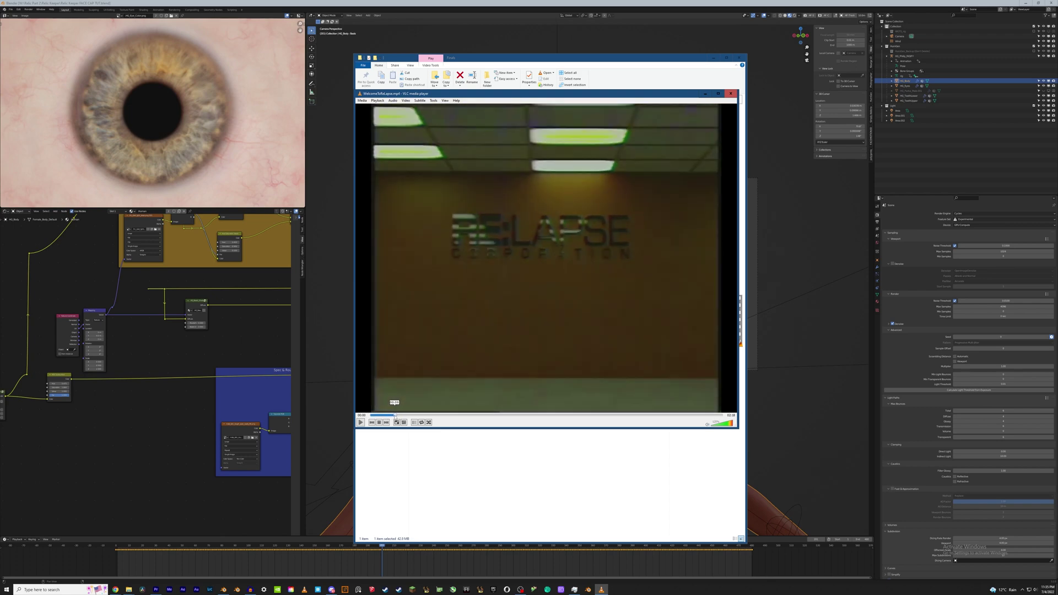
{"action": "left_click", "coordinate": [387, 415]}
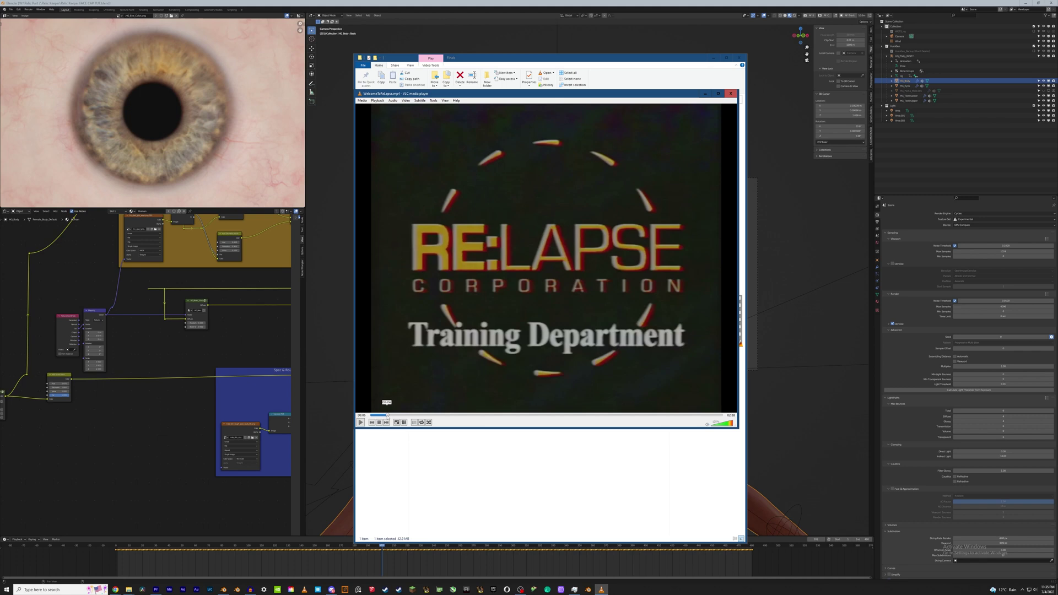
{"action": "left_click", "coordinate": [490, 415]}
{"action": "left_click", "coordinate": [431, 415]}
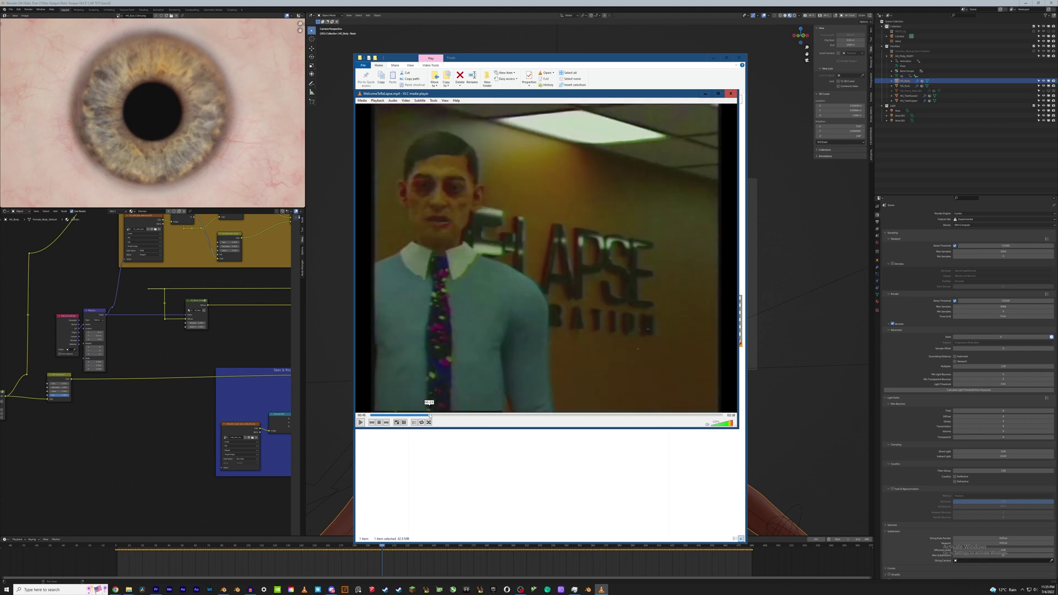
{"action": "left_click", "coordinate": [461, 415]}
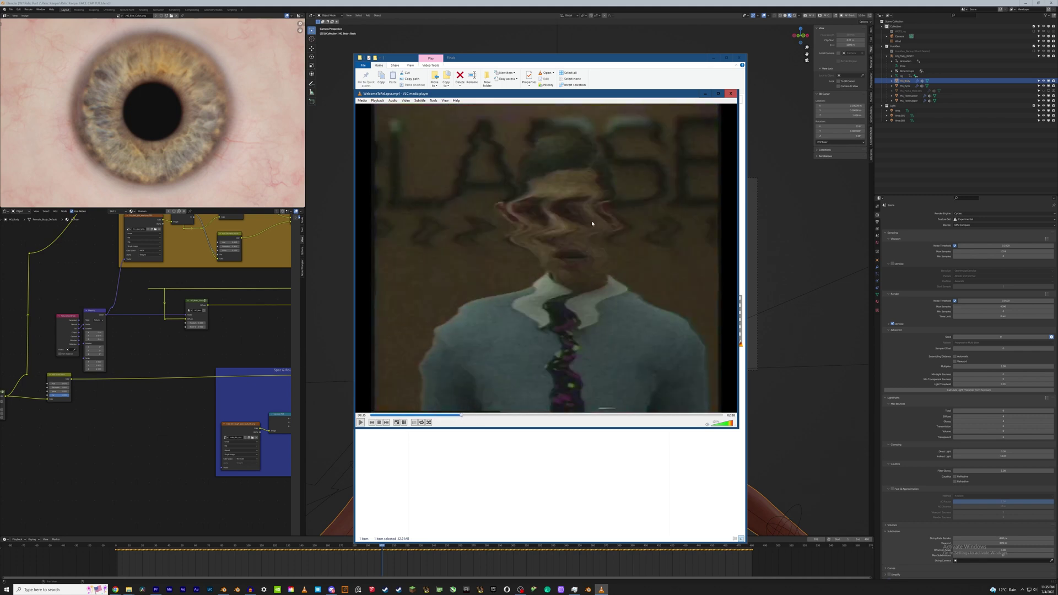
{"action": "left_click", "coordinate": [480, 415]}
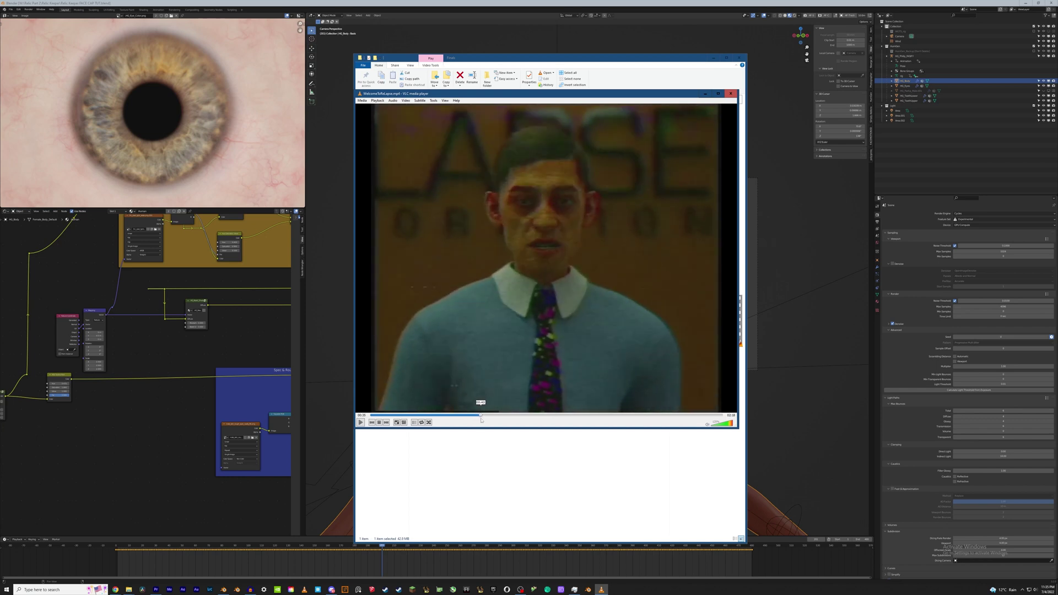
{"action": "left_click", "coordinate": [500, 415]}
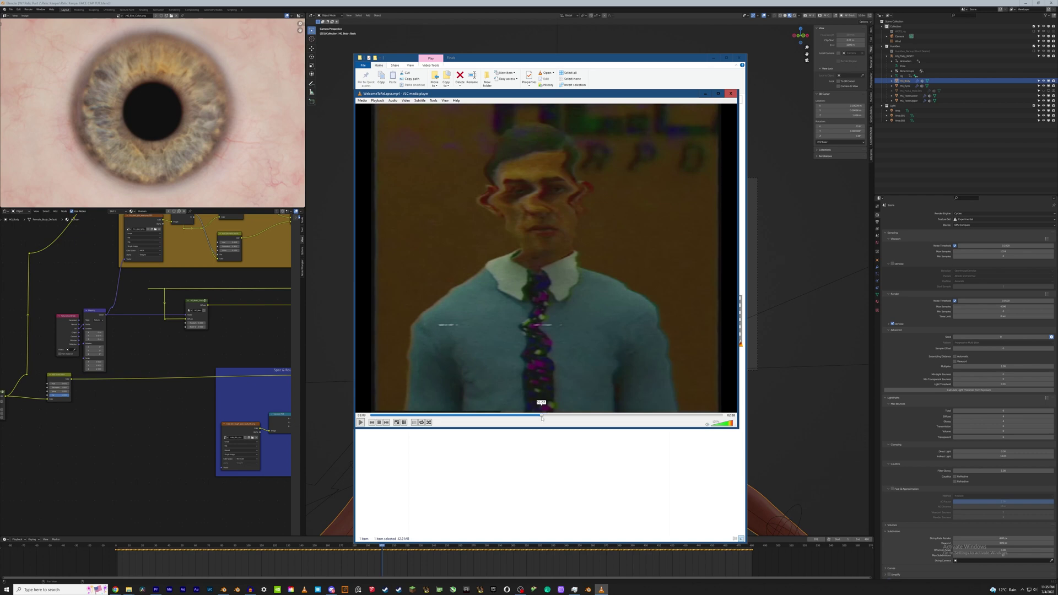
Rewind the showcase video to around 00:28, where the character talks to camera.
{"action": "mouse_move", "coordinate": [542, 417]}
{"action": "left_mouse_down"}
{"action": "mouse_move", "coordinate": [685, 423]}
{"action": "mouse_move", "coordinate": [542, 417]}
{"action": "left_mouse_up"}
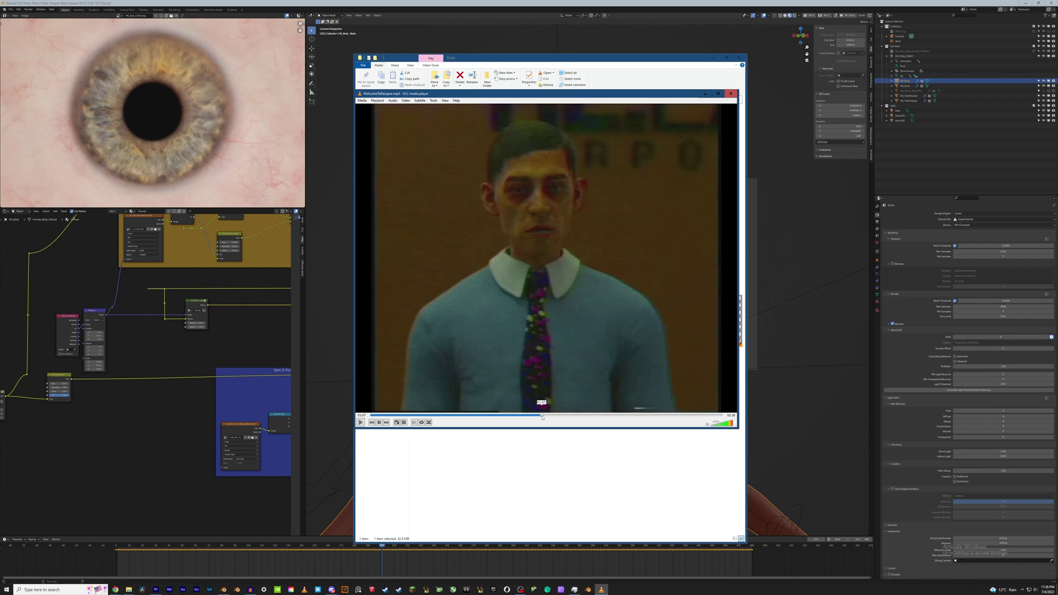
{"action": "left_click_drag", "start_coordinate": [542, 417], "coordinate": [475, 426]}
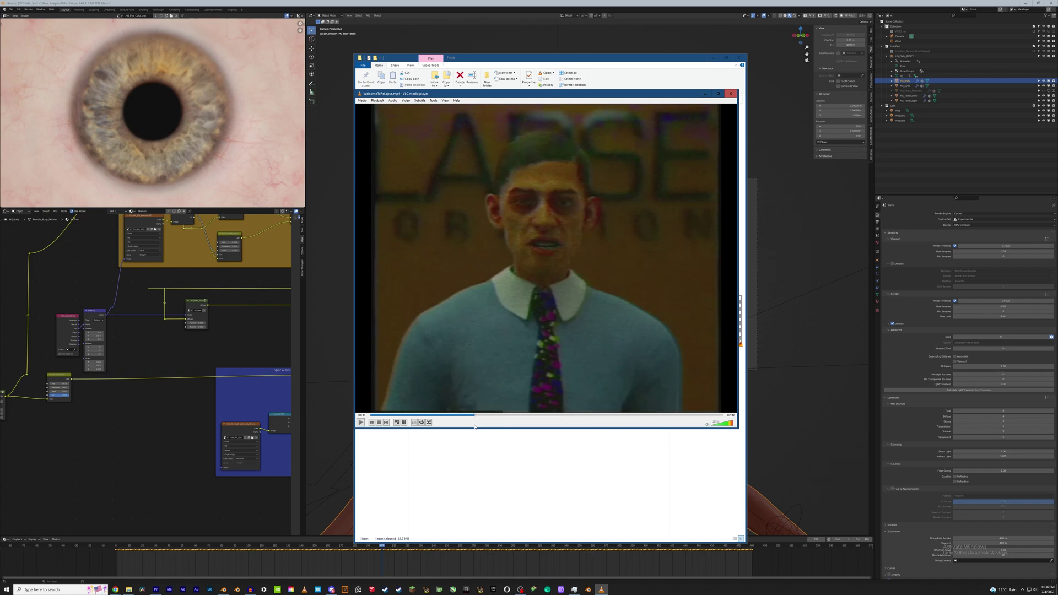